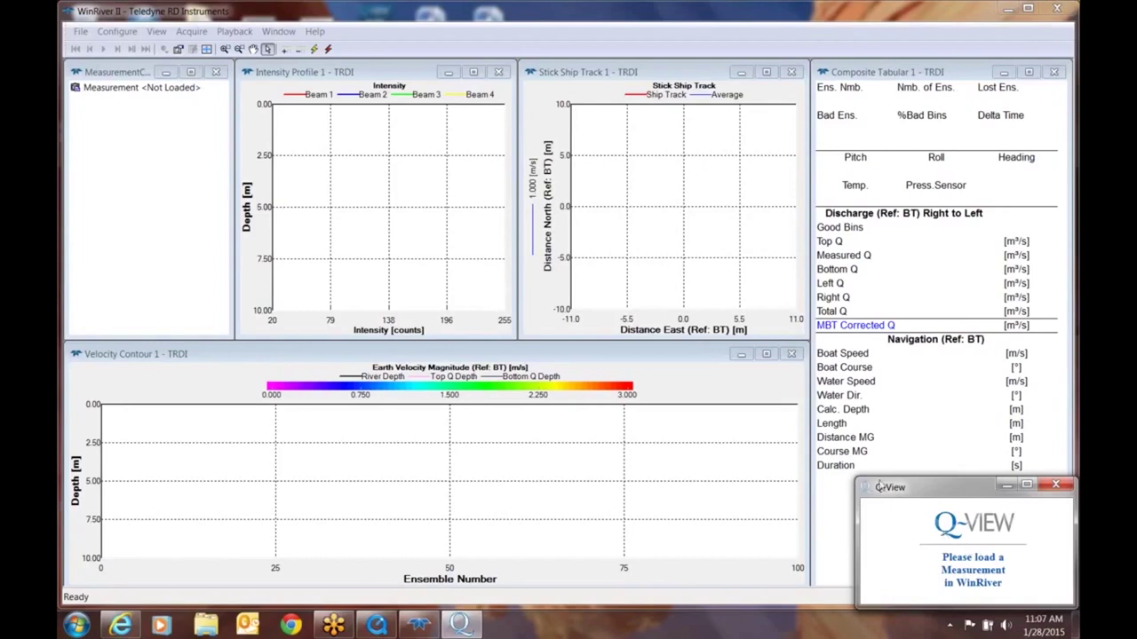
- Open the measurement file Aksu_River_Antalya_0.mmt and reprocess its first transect, Transect 000
{"action": "left_click", "coordinate": [131, 92]}
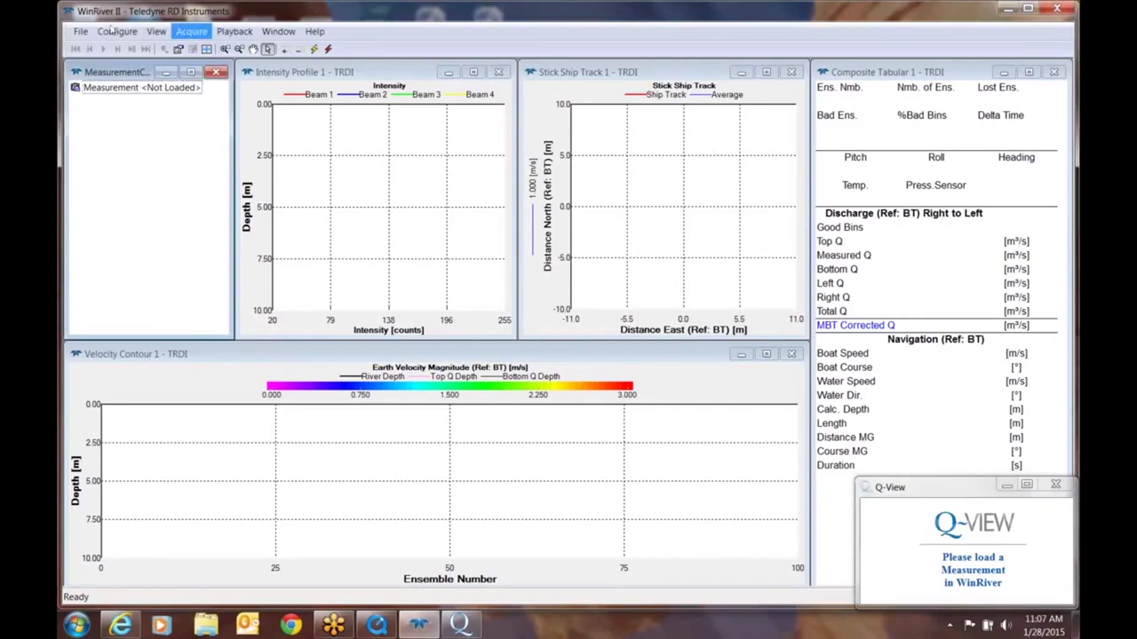
{"action": "left_click", "coordinate": [78, 32]}
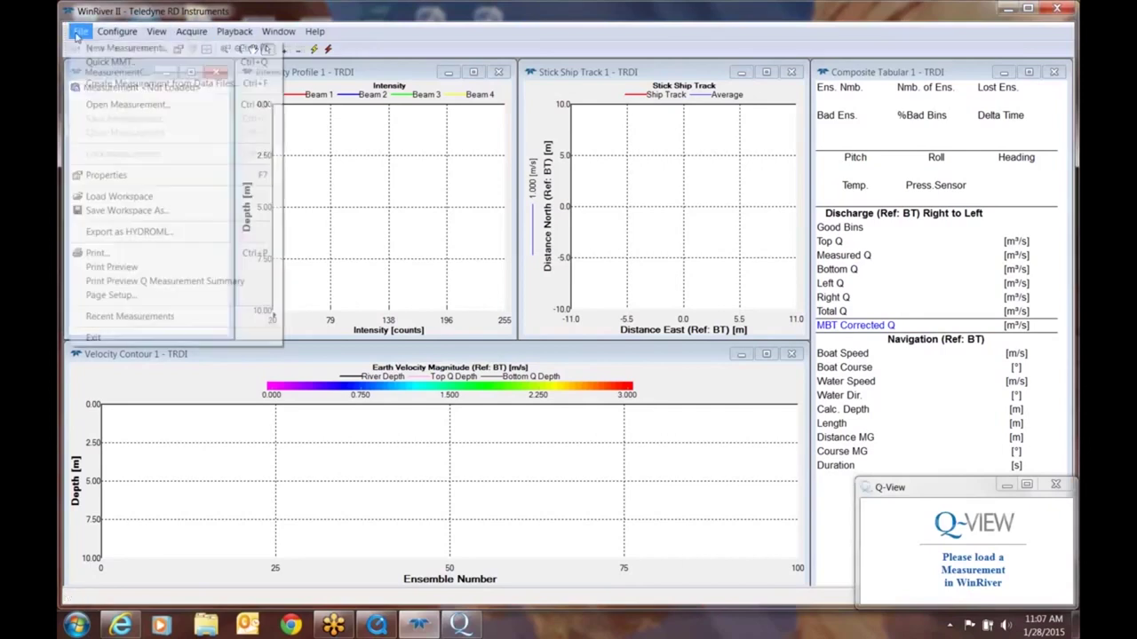
{"action": "left_click", "coordinate": [112, 111]}
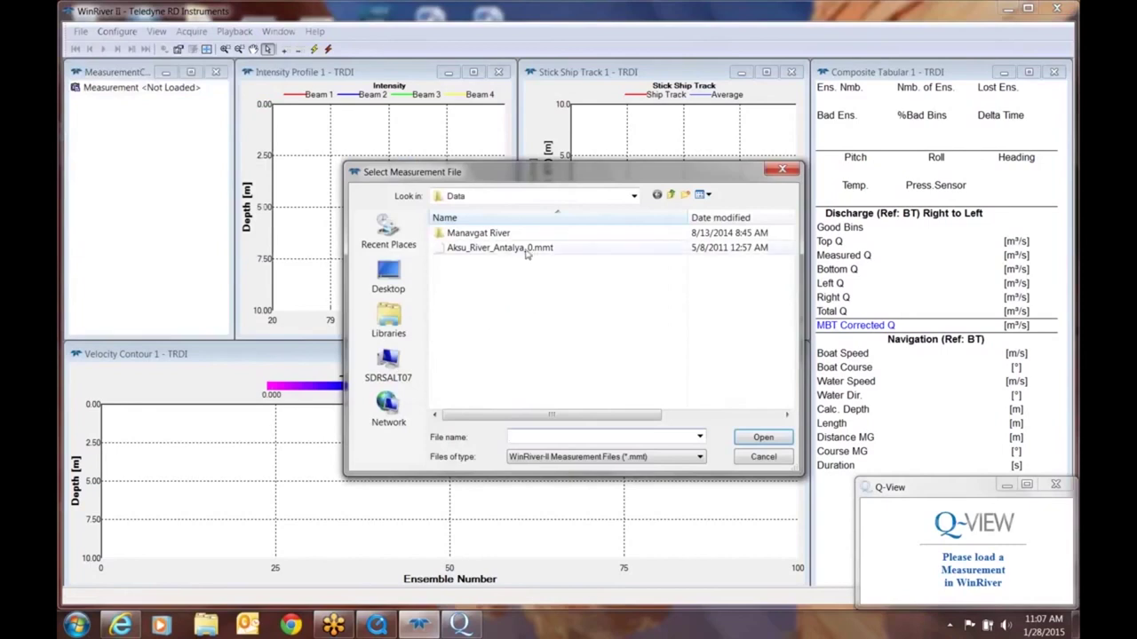
{"action": "double_click", "coordinate": [527, 250]}
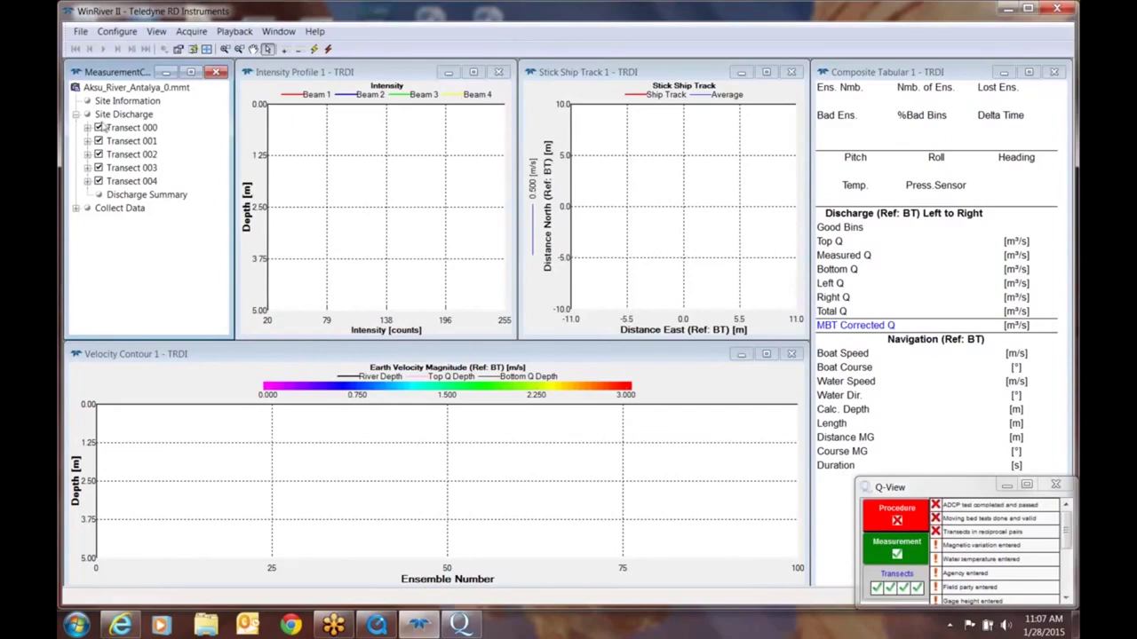
{"action": "left_click", "coordinate": [236, 32]}
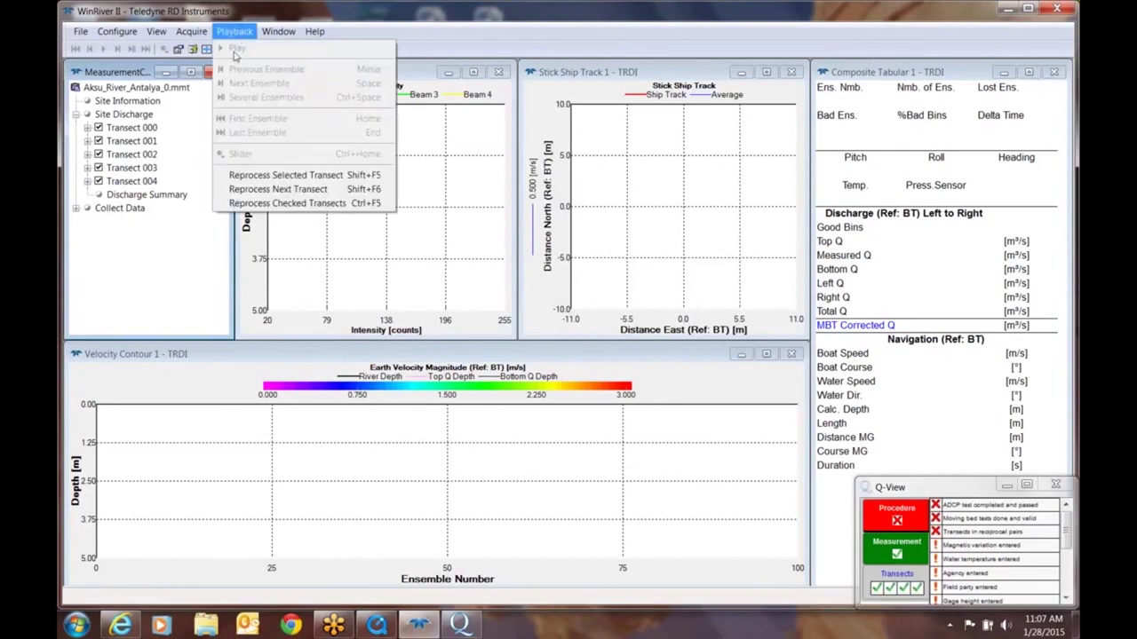
{"action": "left_click", "coordinate": [263, 177]}
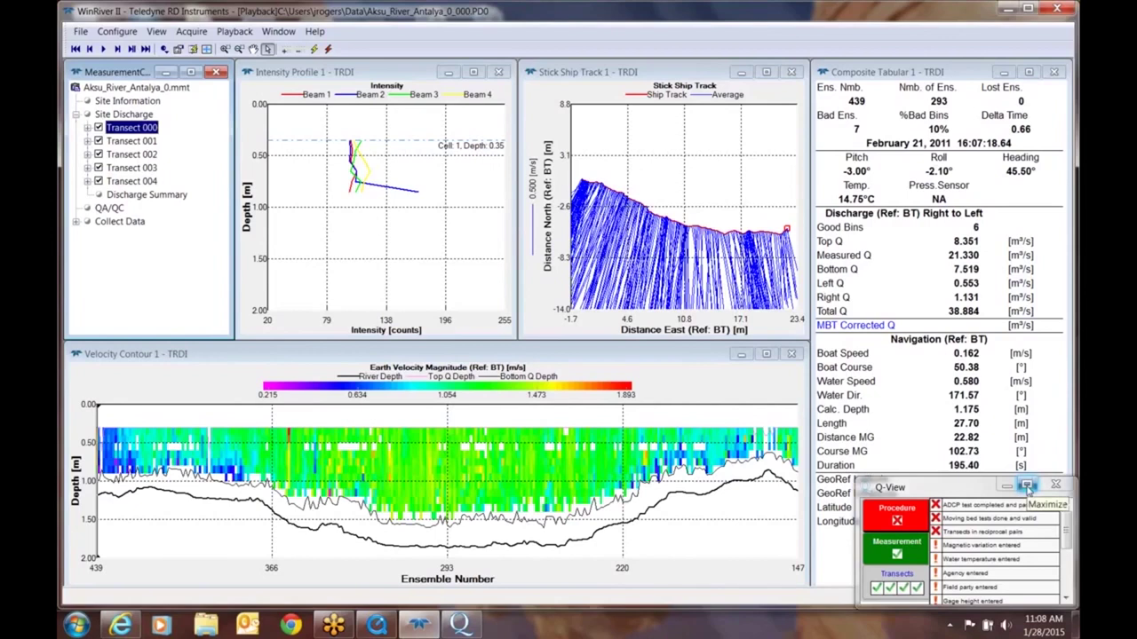
- Expand the Q-View quality assessment report to full screen and review its procedure, measurement and transect ratings
{"action": "left_click", "coordinate": [1027, 487]}
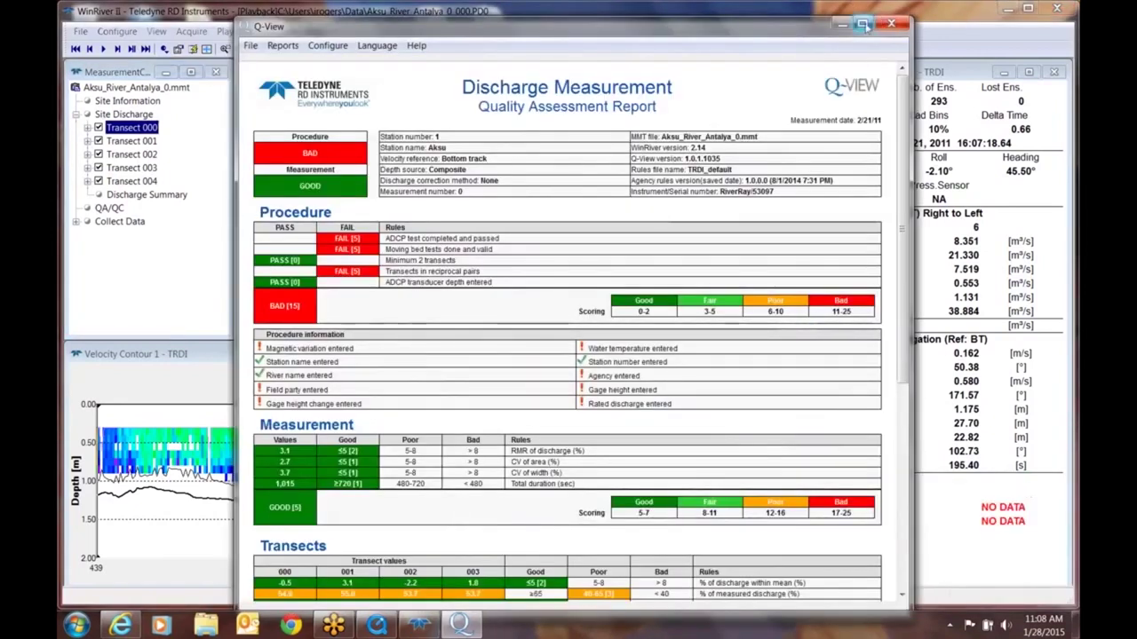
{"action": "left_click", "coordinate": [861, 24]}
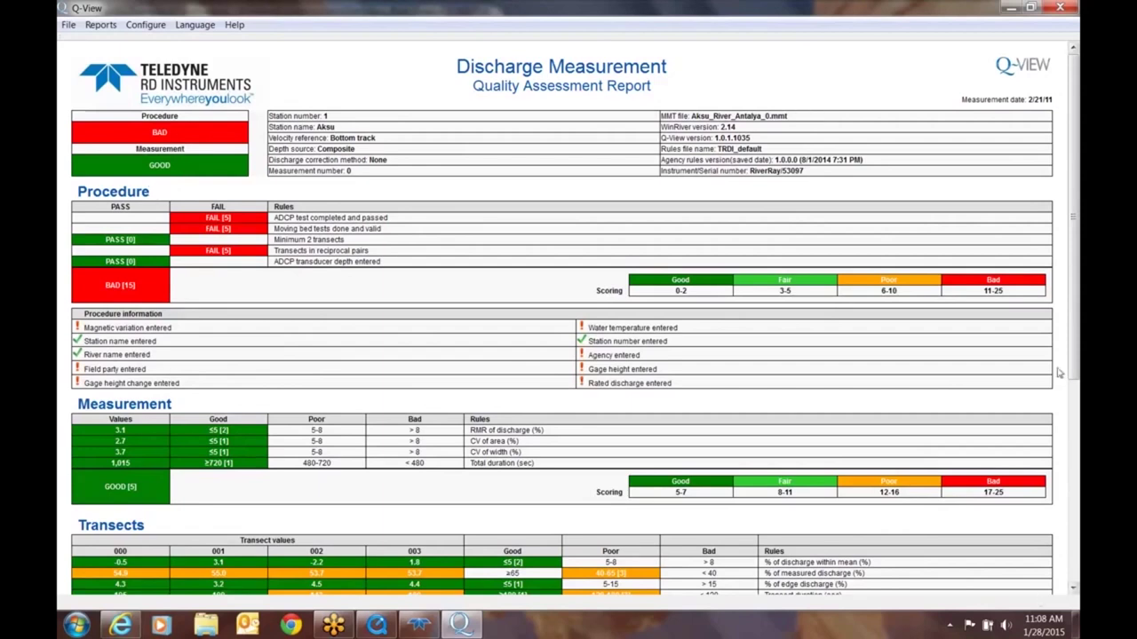
{"action": "left_click_drag", "start_coordinate": [1073, 382], "coordinate": [1071, 621]}
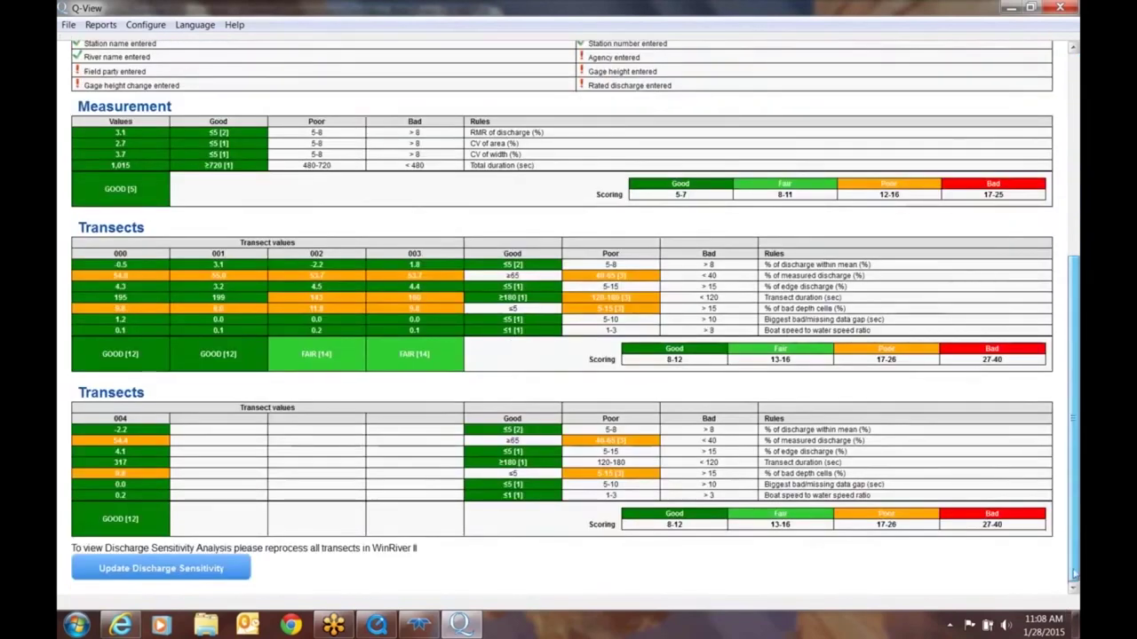
{"action": "left_click_drag", "start_coordinate": [1074, 575], "coordinate": [1074, 360]}
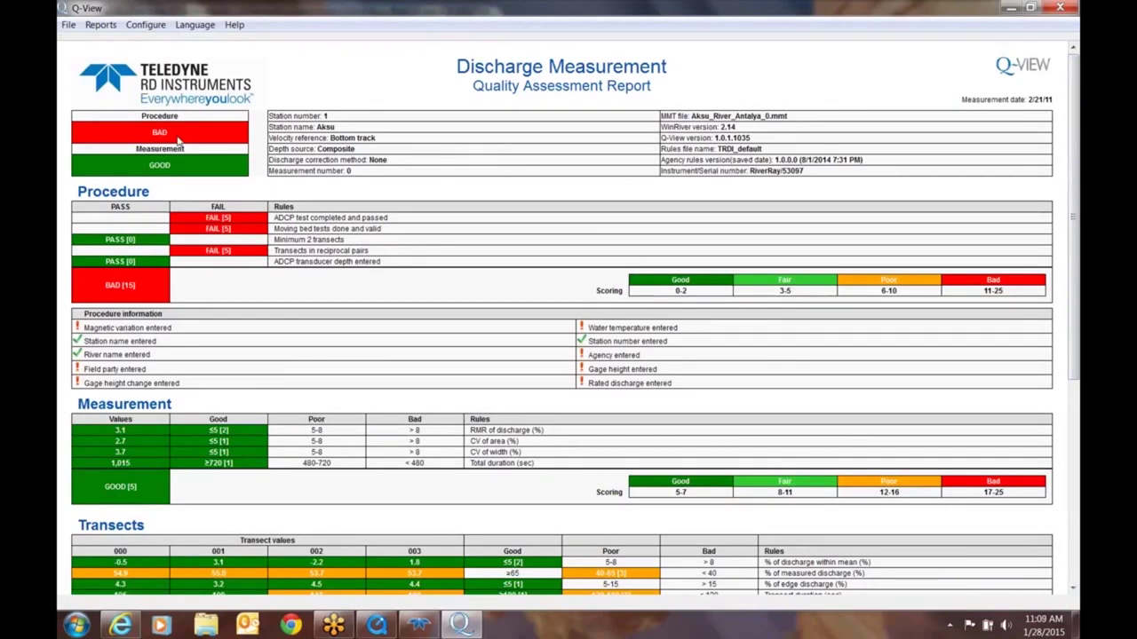
- Inspect the Q-View report options and the available rules files, choosing TRDI_default.db, and close the options without applying them
{"action": "left_click", "coordinate": [68, 25]}
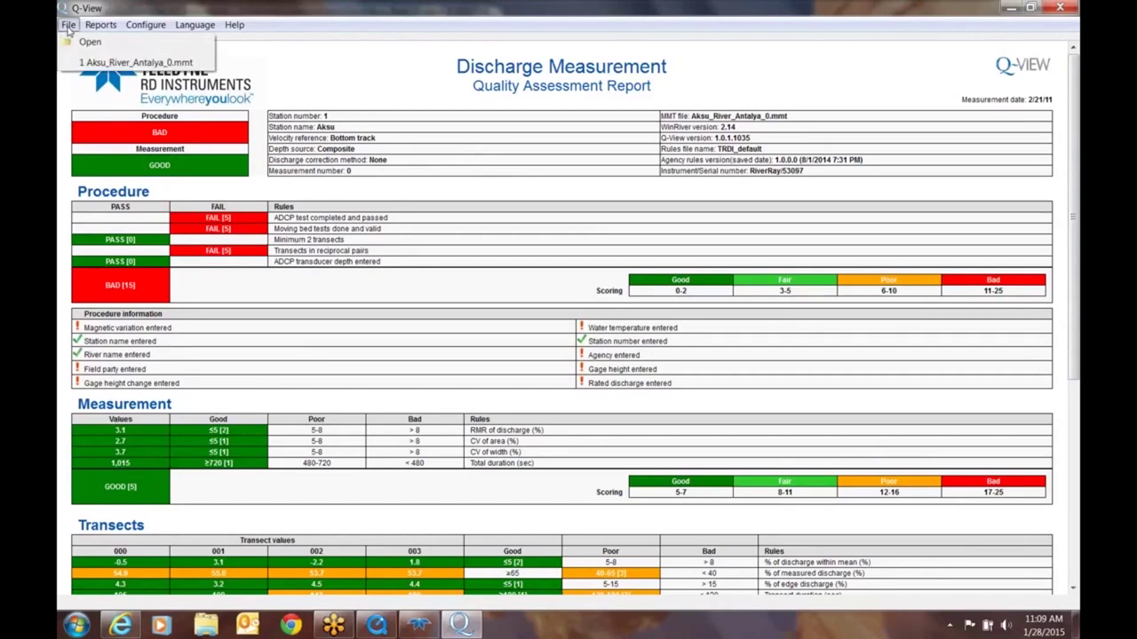
{"action": "mouse_move", "coordinate": [145, 26]}
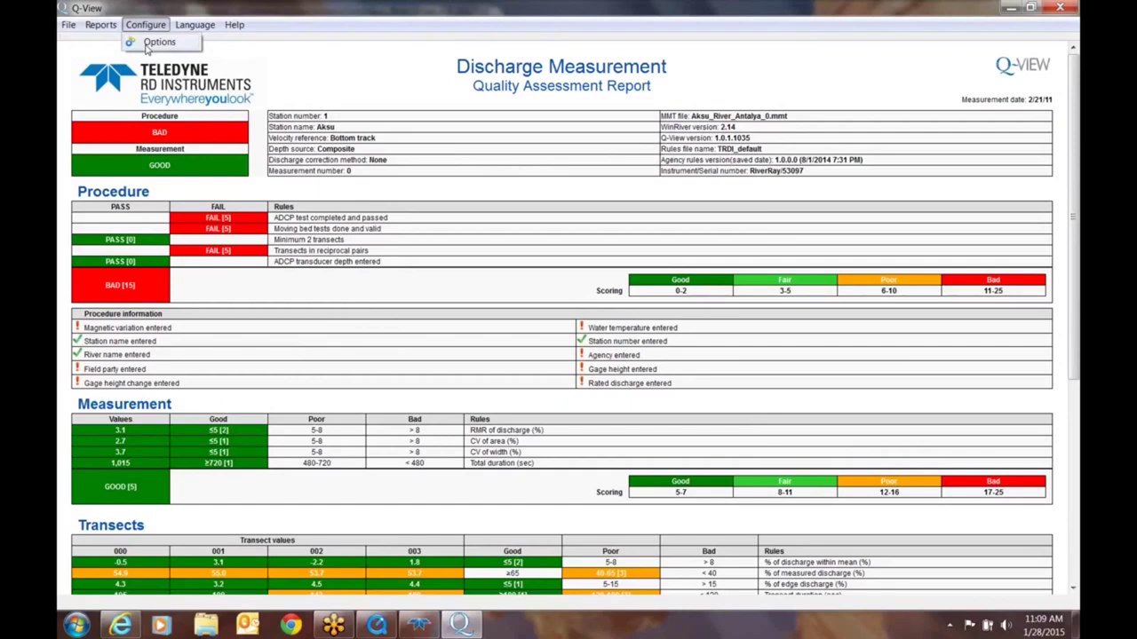
{"action": "left_click", "coordinate": [158, 43]}
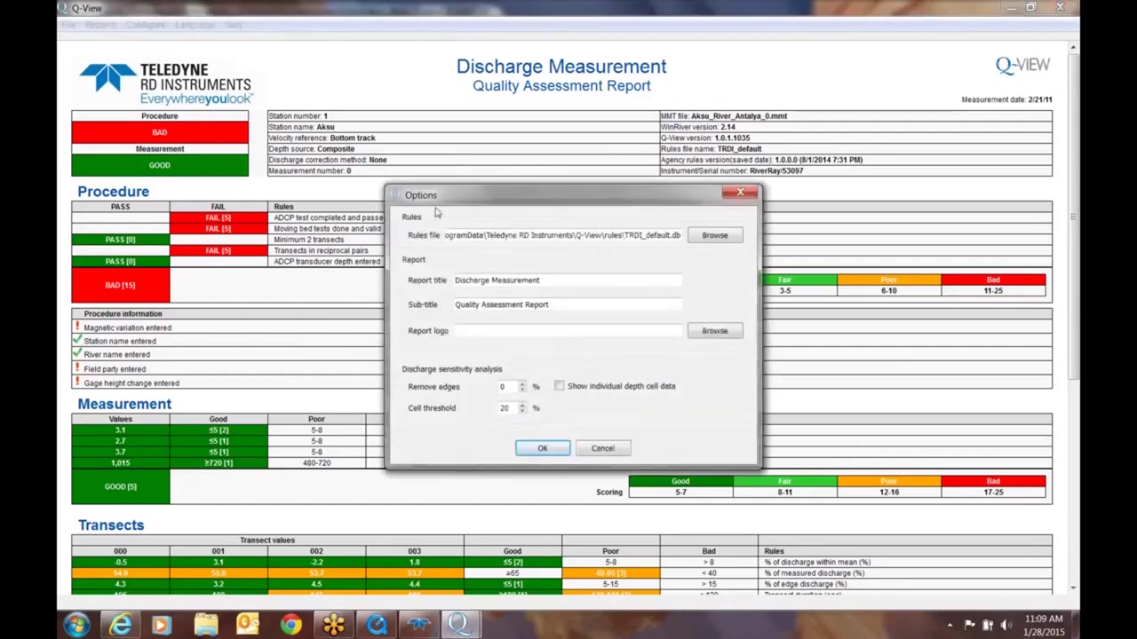
{"action": "left_click", "coordinate": [724, 242]}
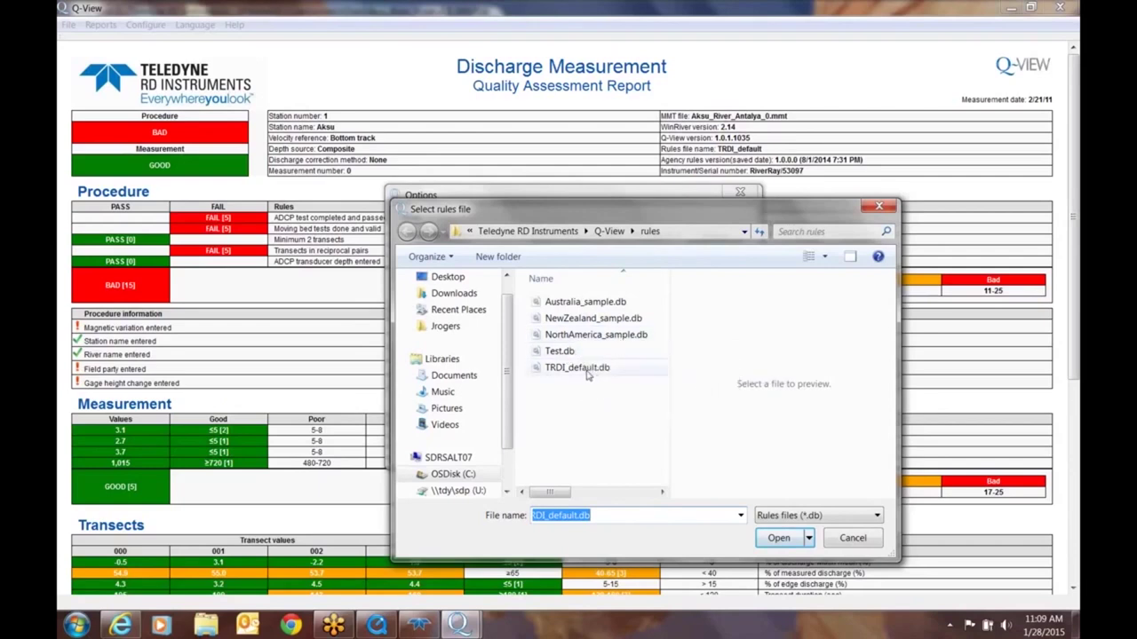
{"action": "left_click", "coordinate": [587, 369]}
{"action": "left_click", "coordinate": [778, 538]}
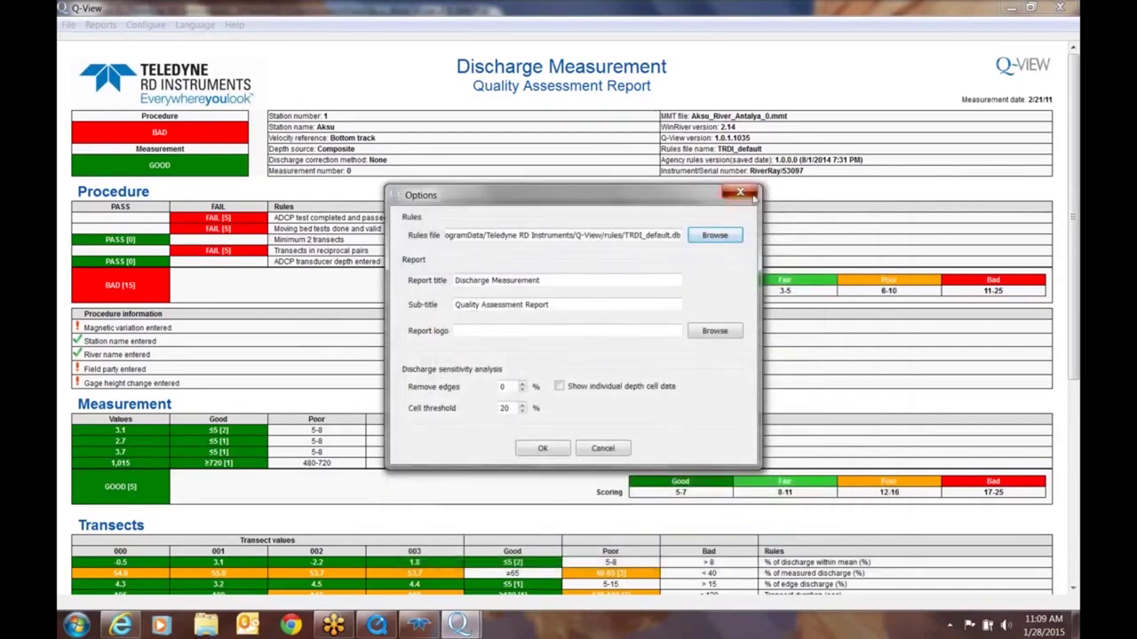
{"action": "left_click", "coordinate": [748, 194]}
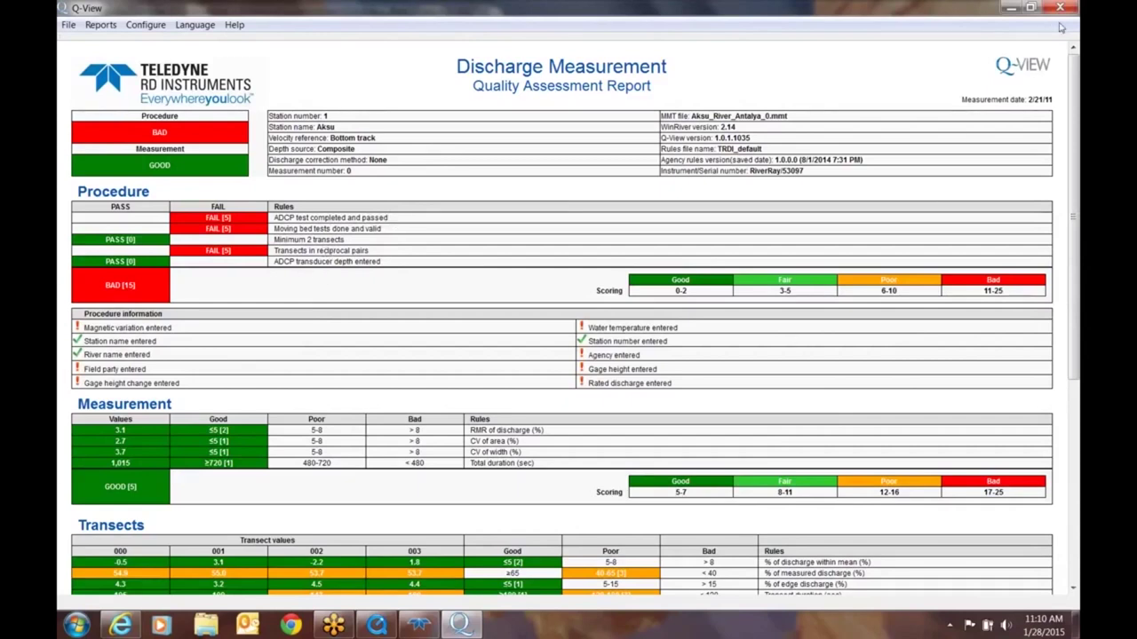
- Exclude Transect 000 from the site discharge in WinRiver II and reopen the Q-View report at full screen
{"action": "left_click", "coordinate": [1011, 9]}
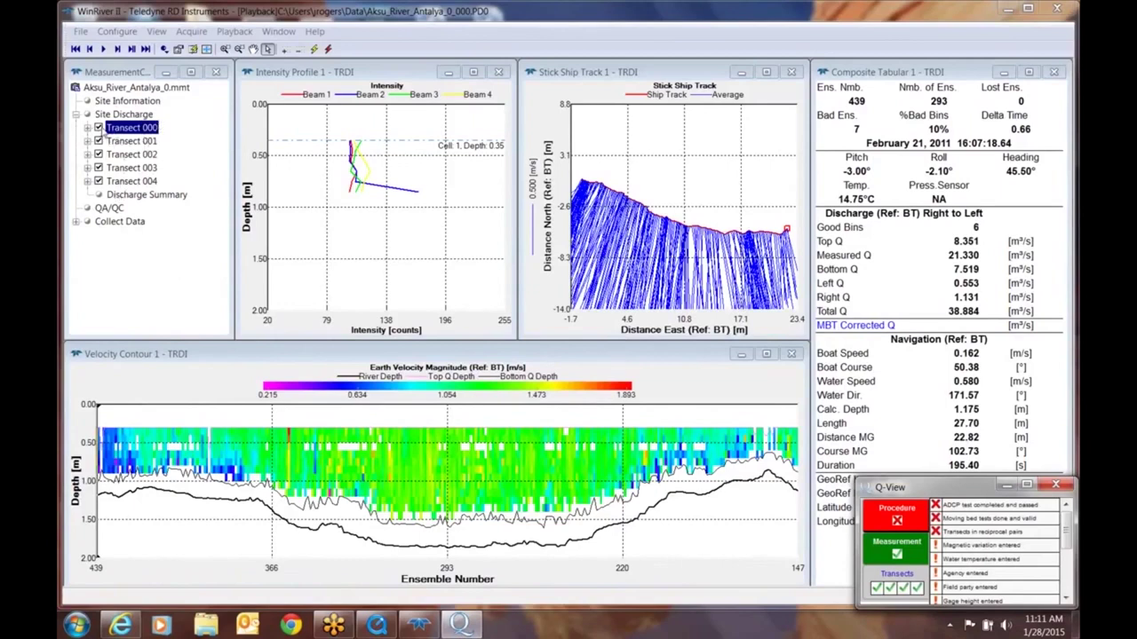
{"action": "left_click", "coordinate": [98, 128]}
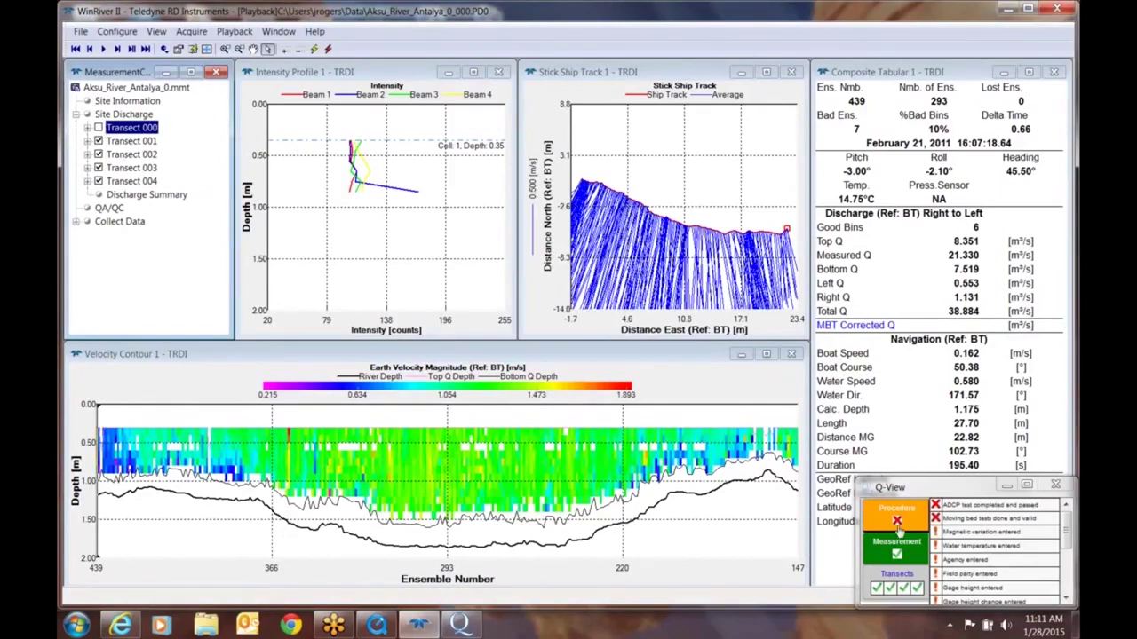
{"action": "left_click", "coordinate": [1026, 485]}
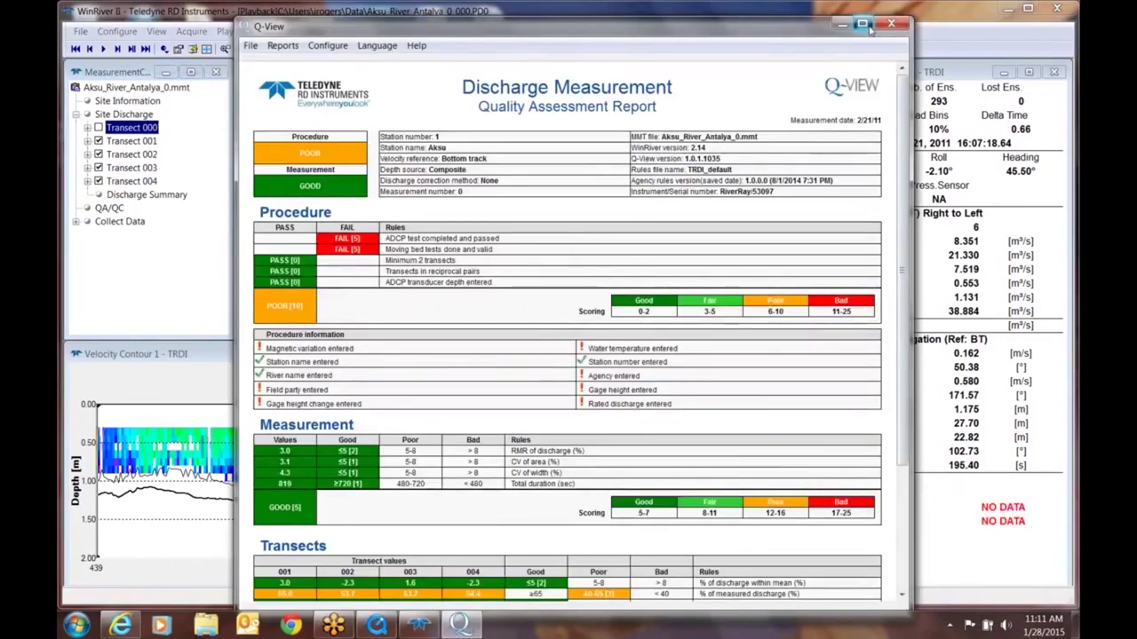
{"action": "left_click", "coordinate": [863, 24]}
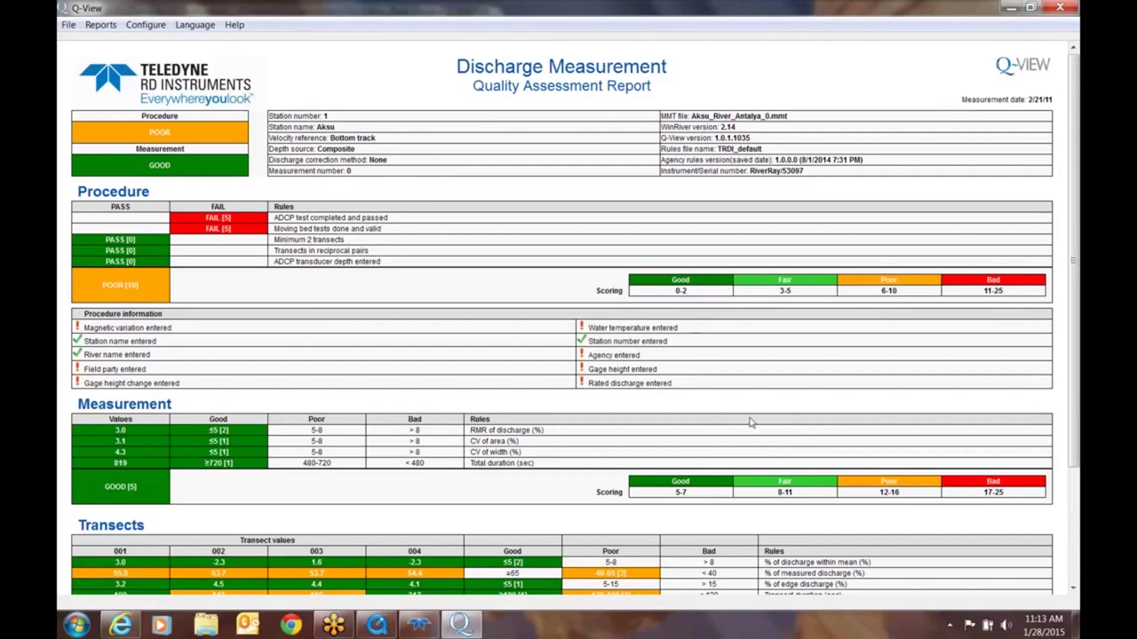
- Examine the updated report's procedure, measurement and transect scores, including the compact summary, and minimise the report
{"action": "scroll", "coordinate": [755, 423], "scroll_direction": "down", "scroll_amount": 4}
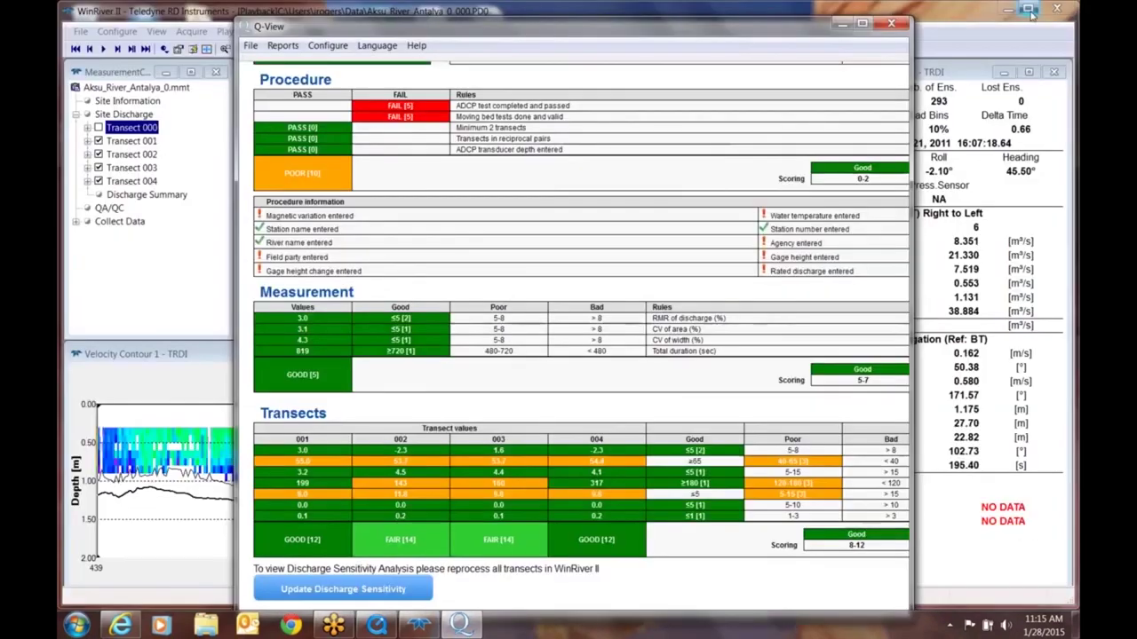
{"action": "left_click", "coordinate": [1030, 8]}
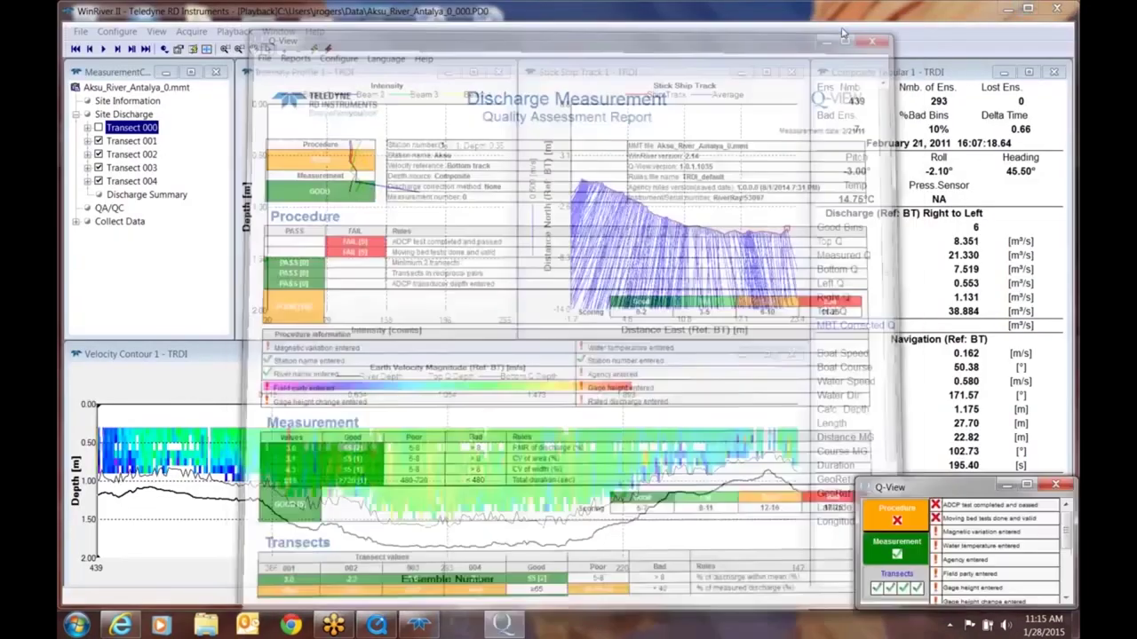
{"action": "left_click", "coordinate": [842, 25]}
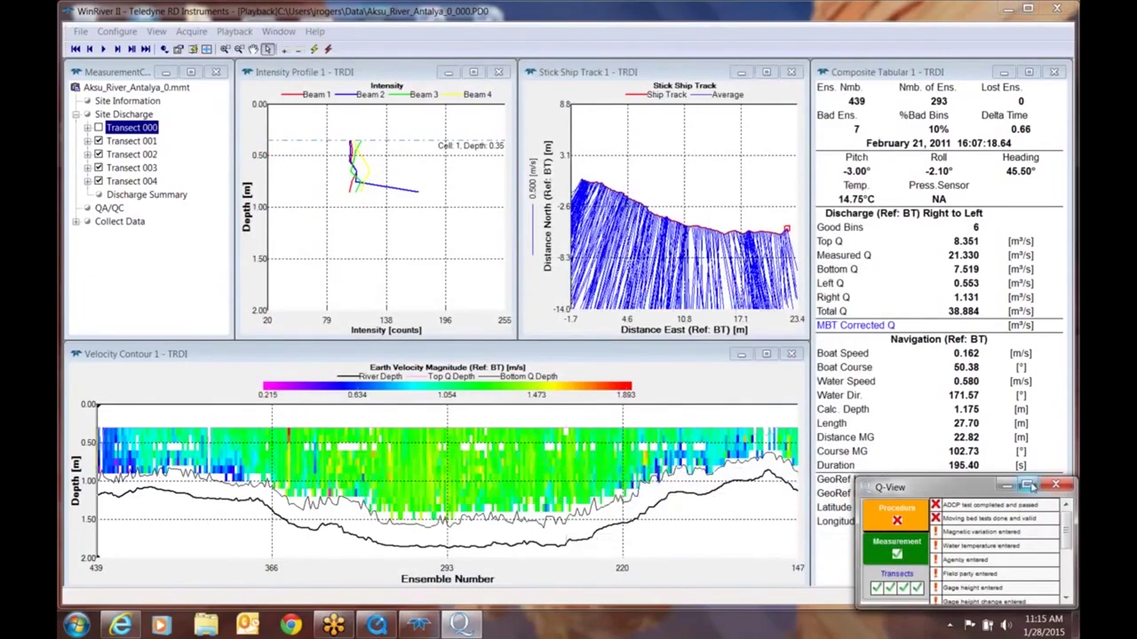
{"action": "left_click", "coordinate": [1028, 486]}
{"action": "scroll", "coordinate": [862, 27], "scroll_direction": "down", "scroll_amount": 3}
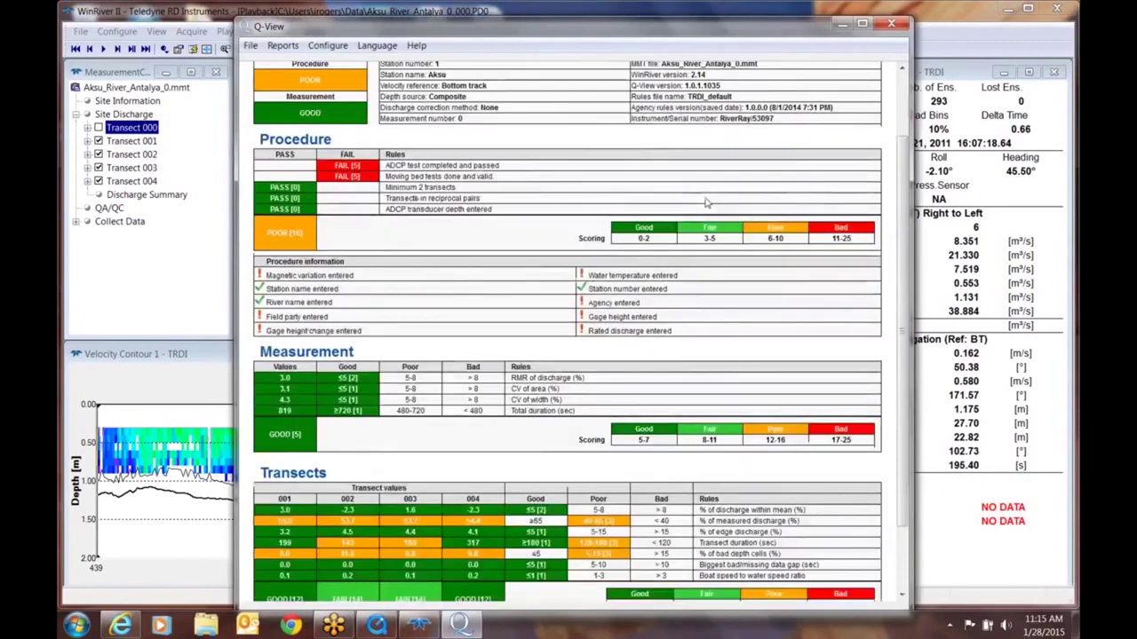
{"action": "left_click", "coordinate": [861, 25]}
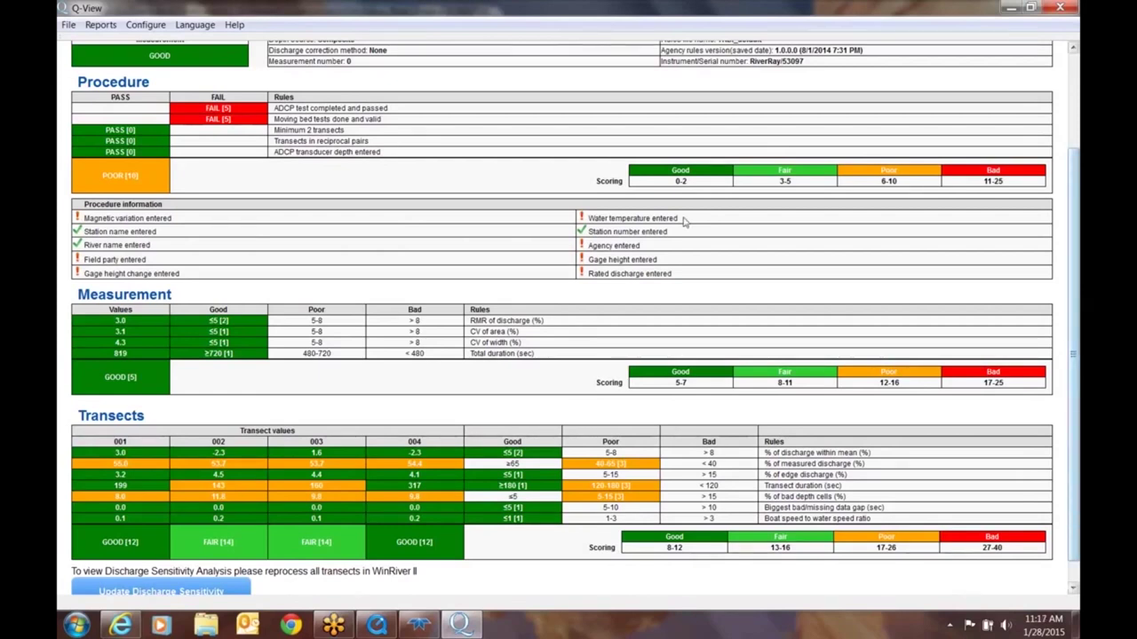
{"action": "scroll", "coordinate": [860, 309], "scroll_direction": "up", "scroll_amount": 3}
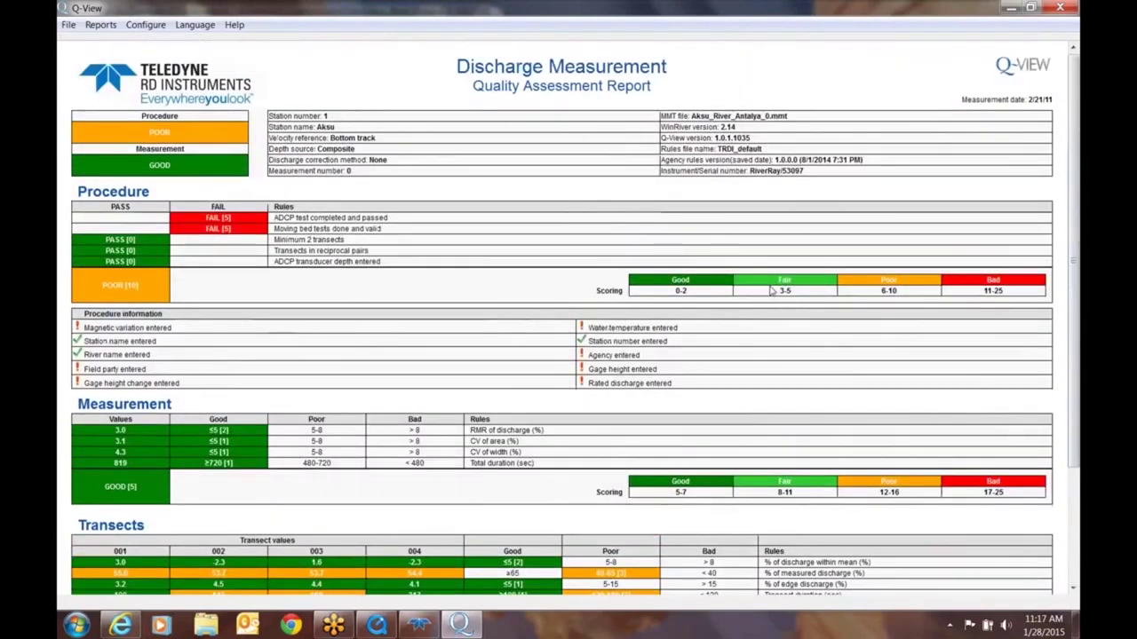
{"action": "left_click", "coordinate": [1011, 8]}
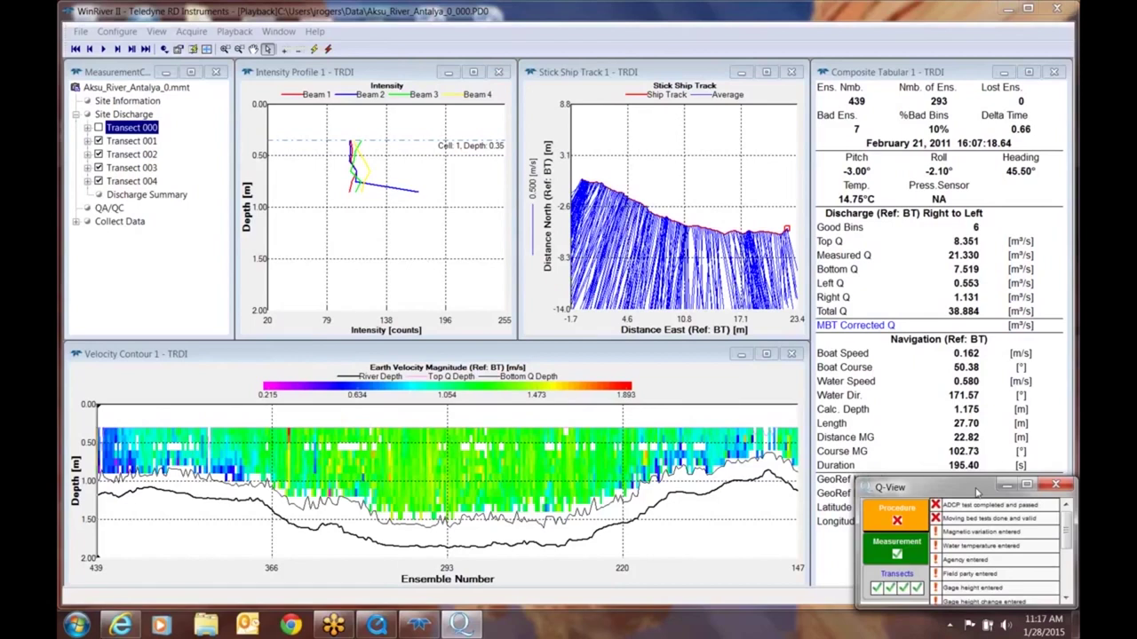
- Reopen the full-screen Q-View report and look at its help options and the discharge sensitivity section below the transect scores
{"action": "left_click", "coordinate": [1027, 487]}
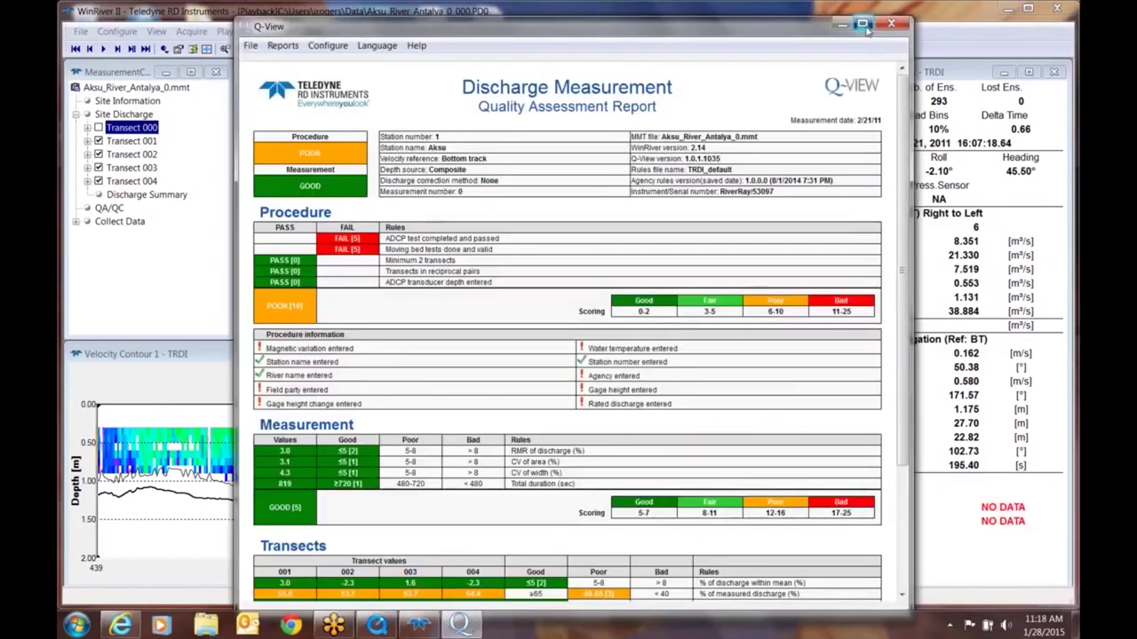
{"action": "left_click", "coordinate": [862, 24]}
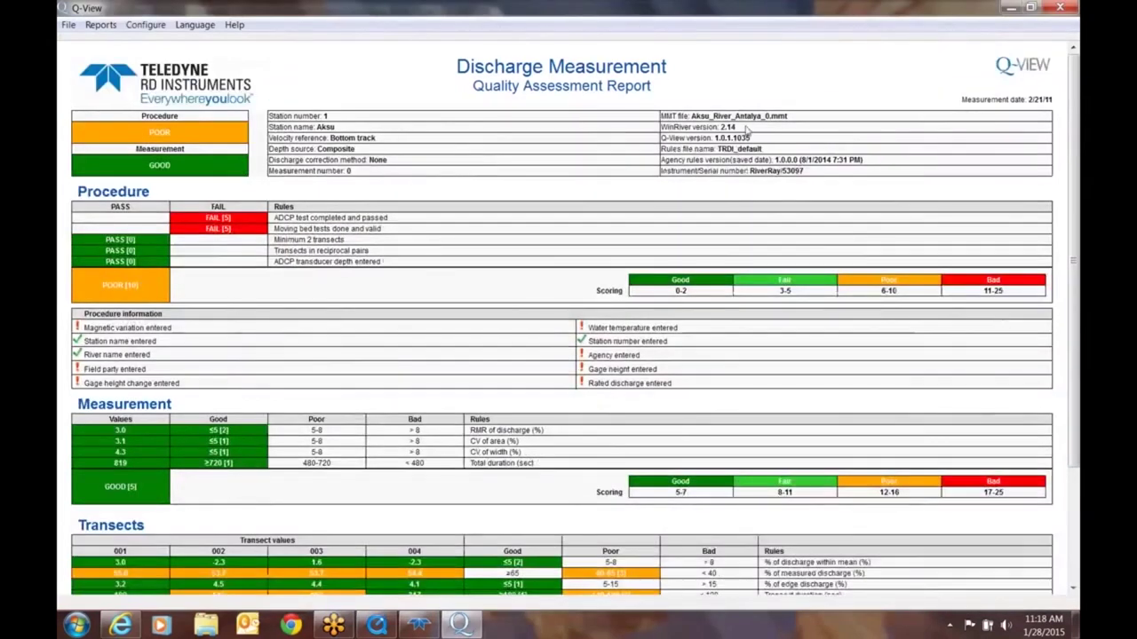
{"action": "left_click", "coordinate": [234, 25]}
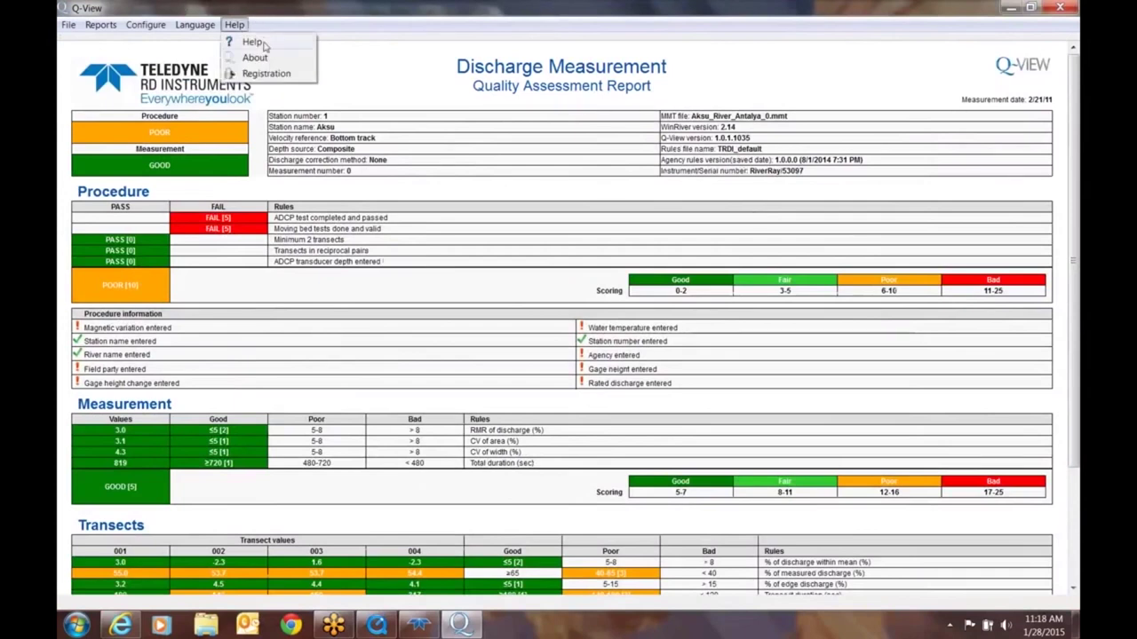
{"action": "left_click", "coordinate": [267, 31]}
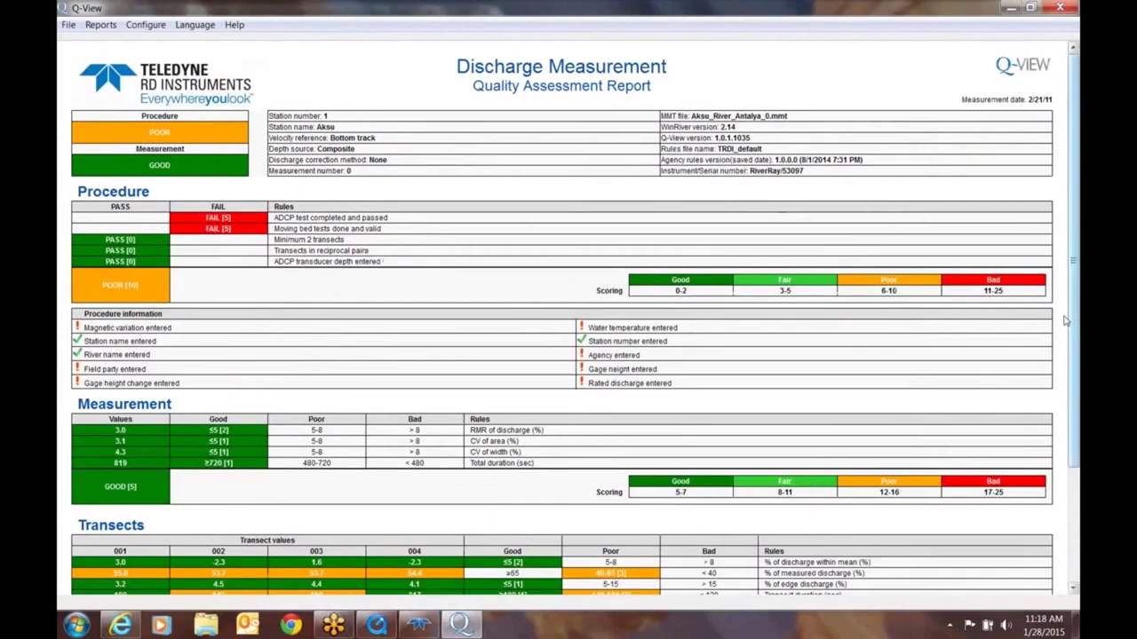
{"action": "scroll", "coordinate": [1077, 338], "scroll_direction": "down", "scroll_amount": 3}
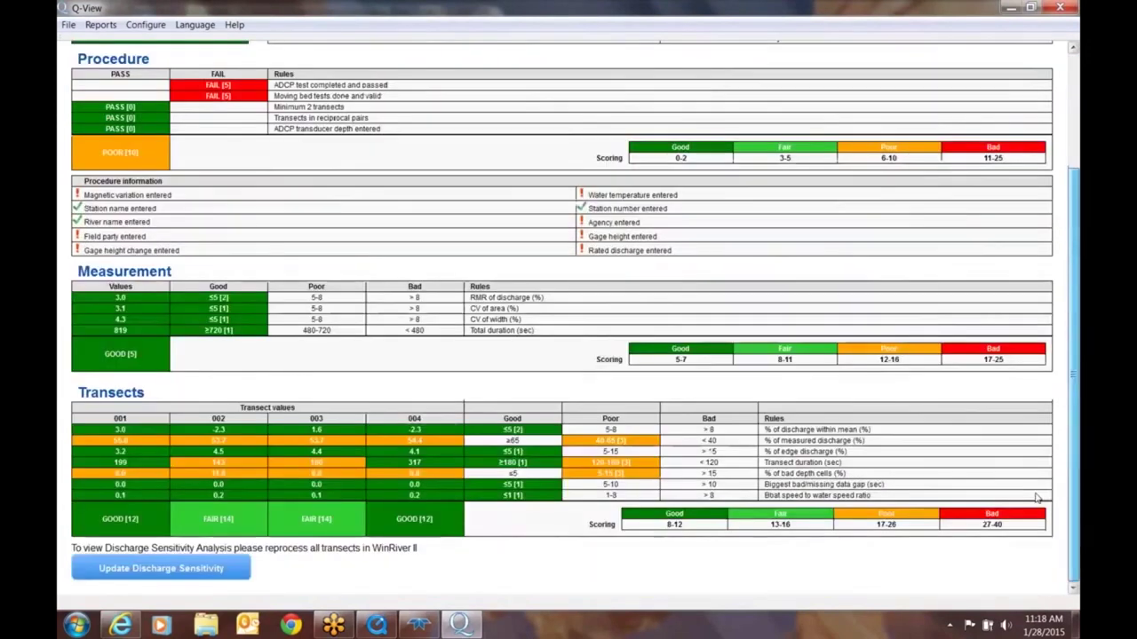
- Switch back to WinRiver II and reprocess the selected Transect 000
{"action": "left_click", "coordinate": [1009, 9]}
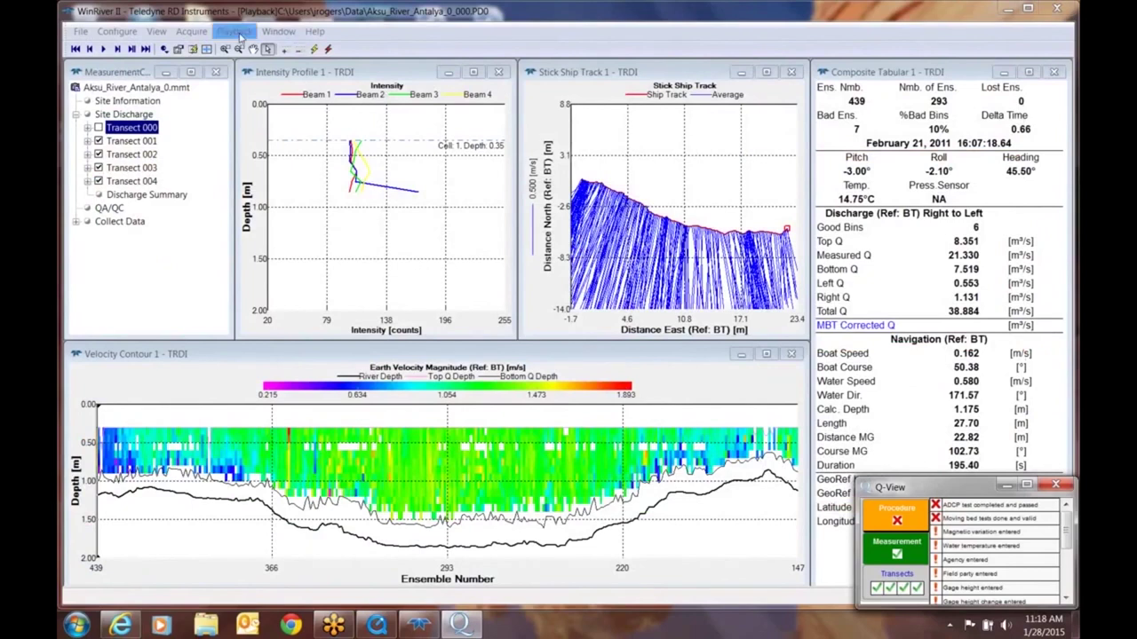
{"action": "left_click", "coordinate": [236, 32]}
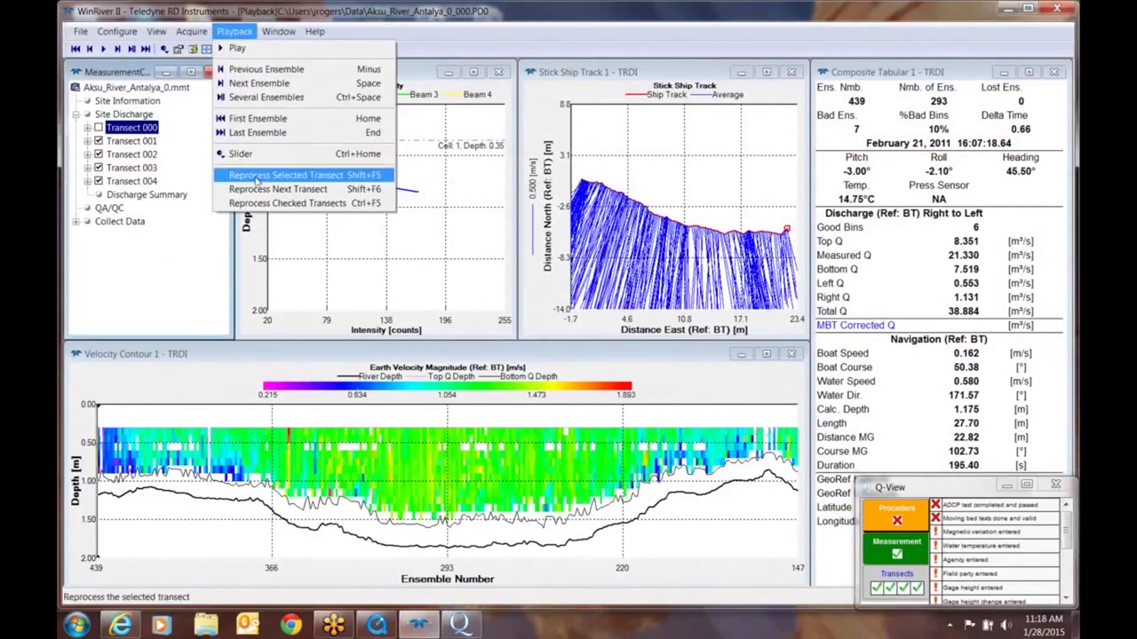
{"action": "left_click", "coordinate": [271, 180]}
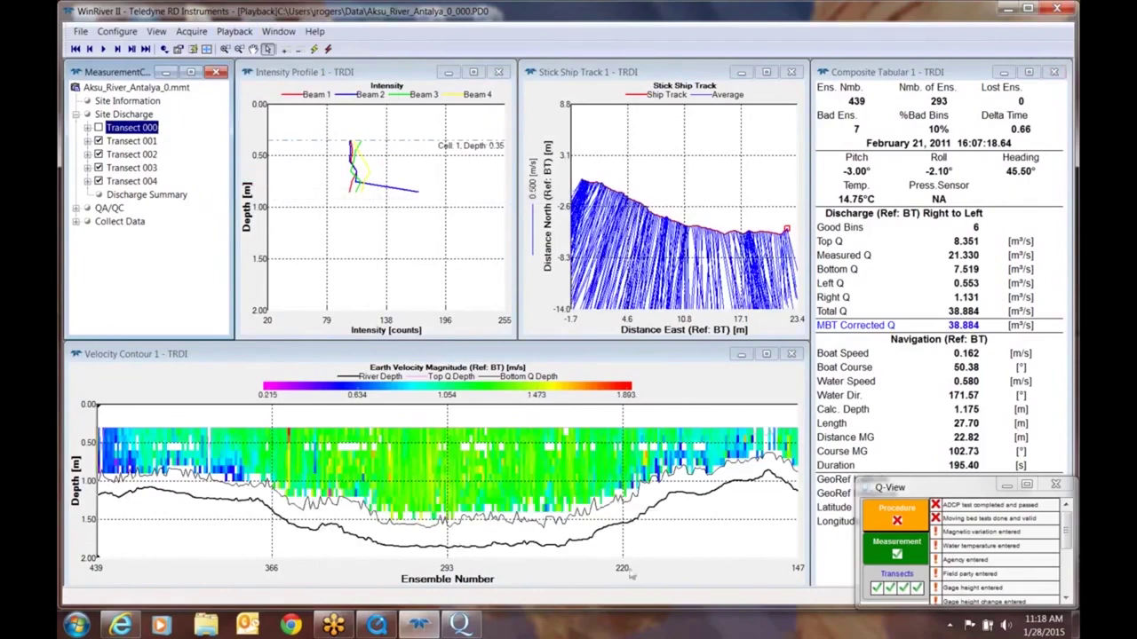
- Reopen the full Q-View report and examine the Discharge Sensitivity Analysis section with its profile plot
{"action": "left_click", "coordinate": [1027, 486]}
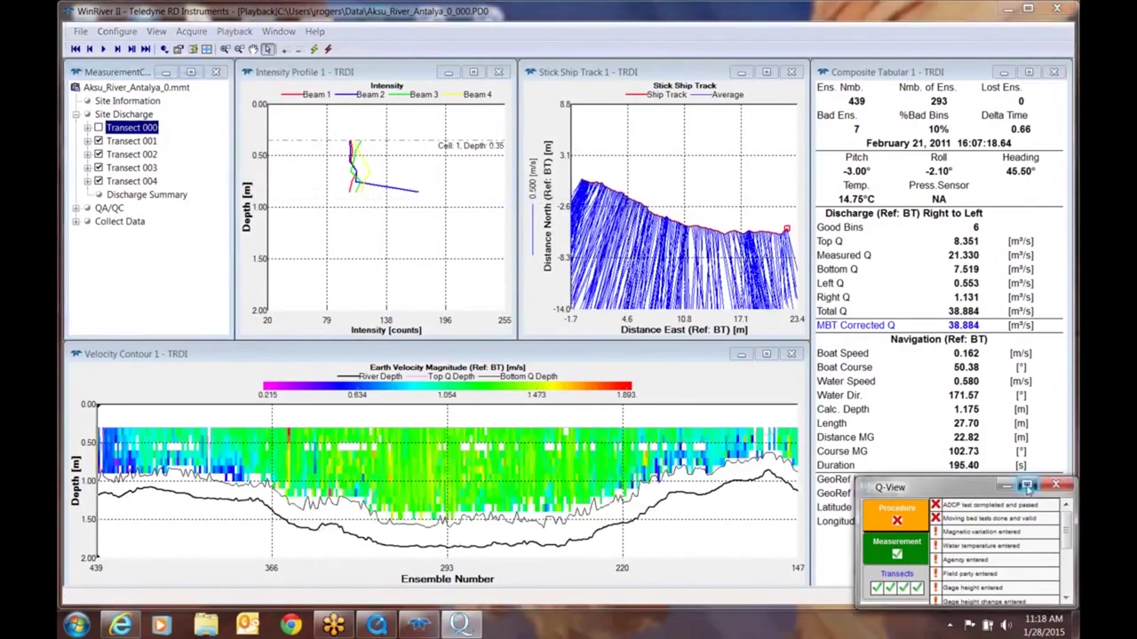
{"action": "left_click", "coordinate": [1028, 486]}
{"action": "scroll", "coordinate": [394, 533], "scroll_direction": "down", "scroll_amount": 4}
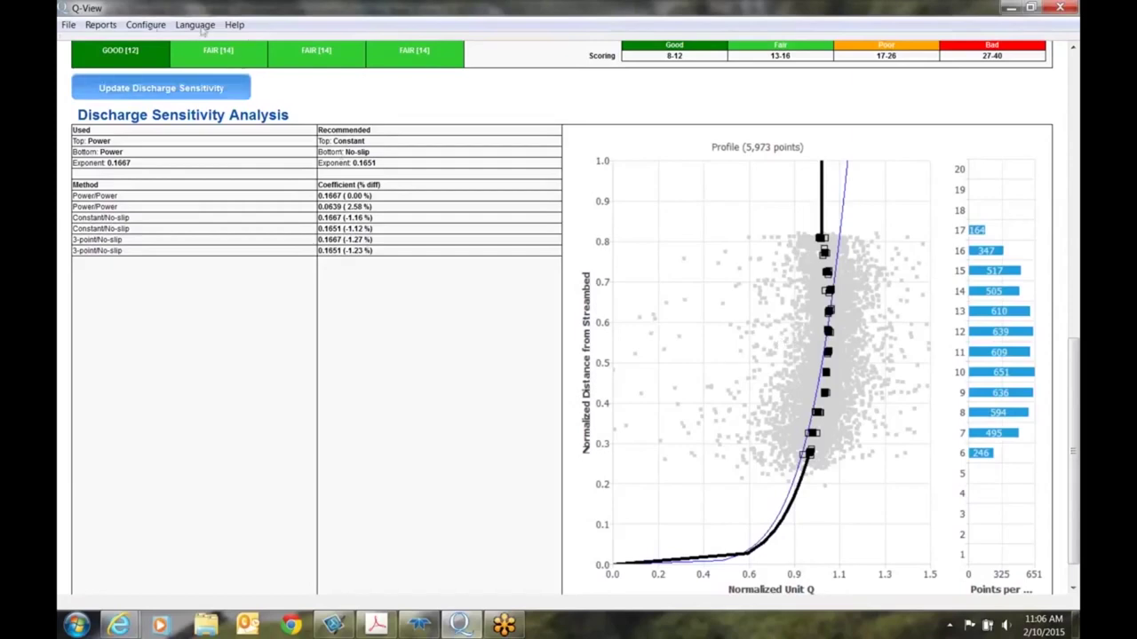
- Review the report options, including the edge removal, cell threshold and individual depth cell data settings, accept them and minimise the report
{"action": "left_click", "coordinate": [147, 25]}
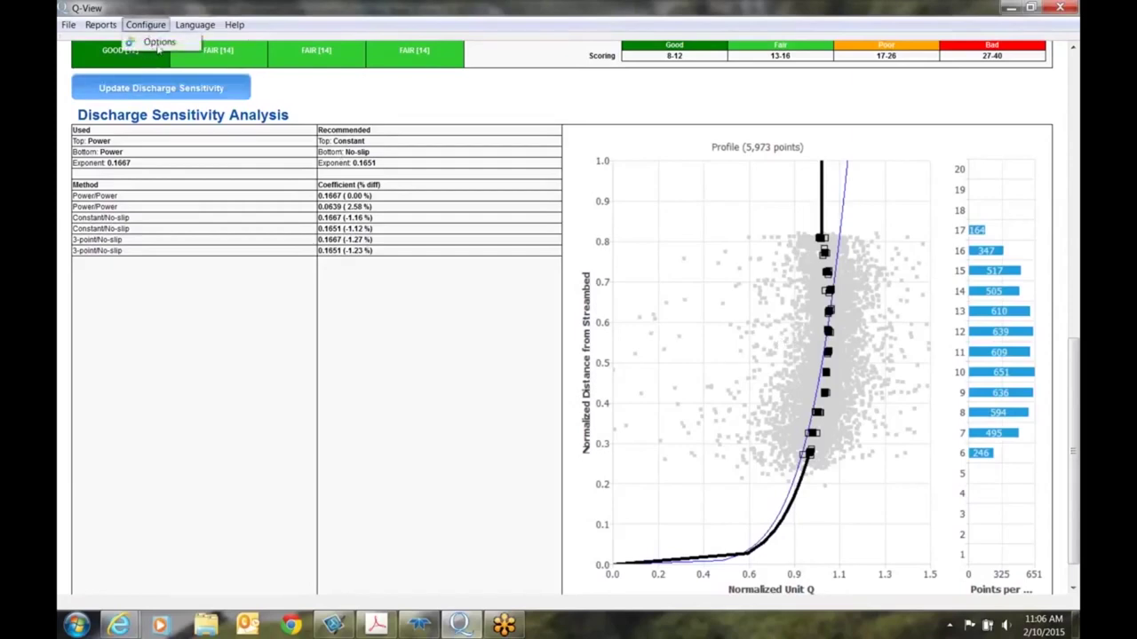
{"action": "left_click", "coordinate": [158, 46]}
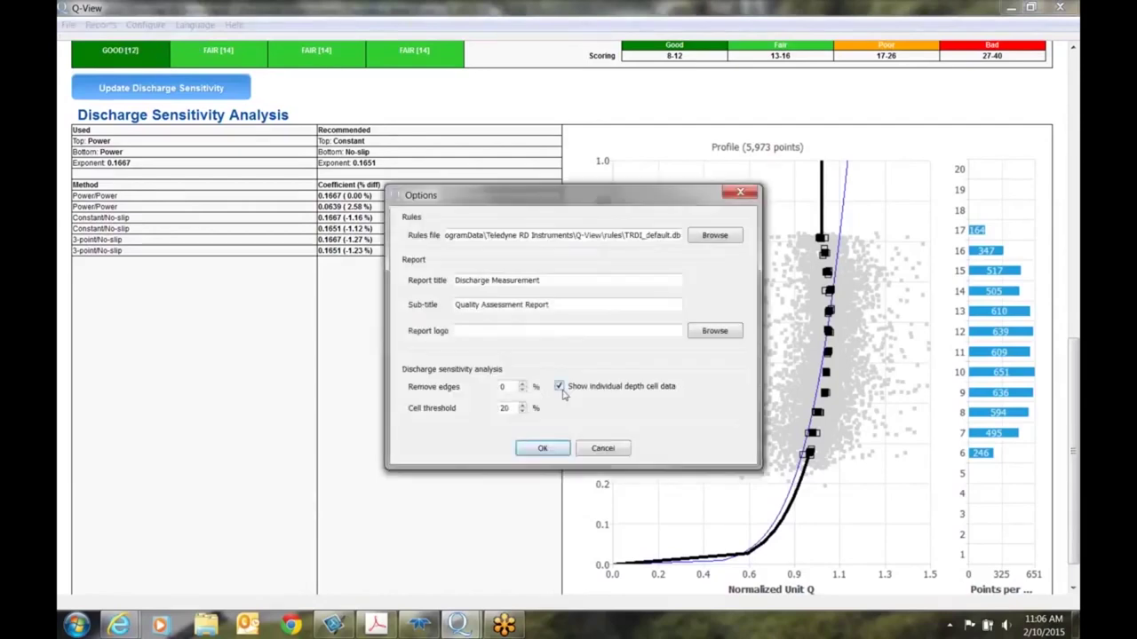
{"action": "left_click", "coordinate": [551, 450]}
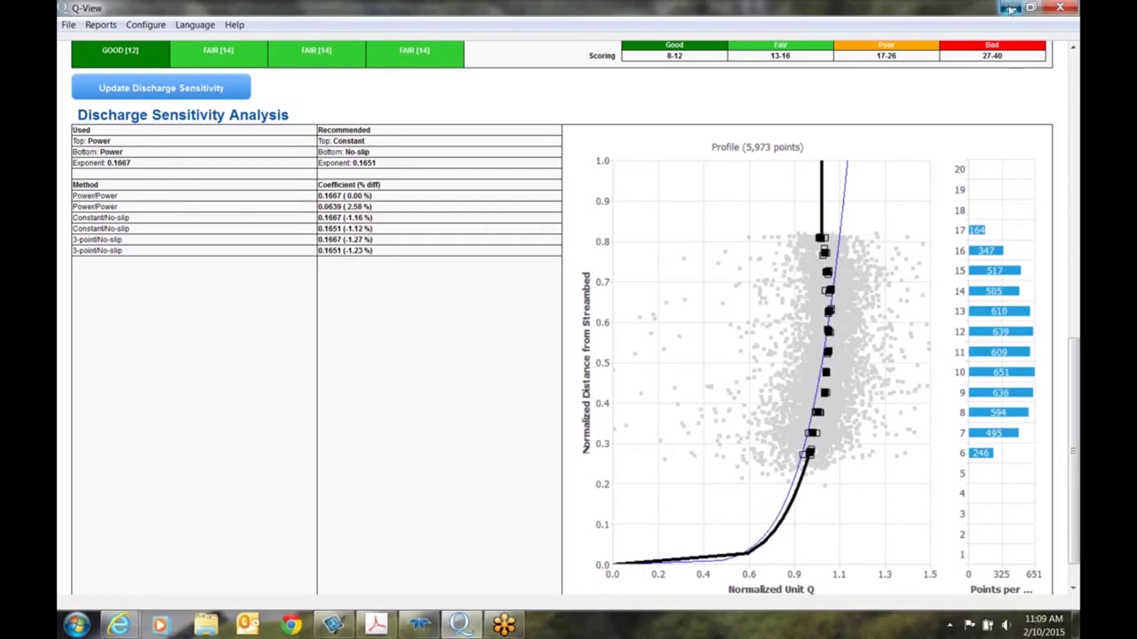
{"action": "left_click", "coordinate": [1010, 9]}
- Reopen the Q-View report at full screen, compare the used and recommended extrapolation methods in the sensitivity analysis, and minimise the report
{"action": "mouse_move", "coordinate": [625, 455]}
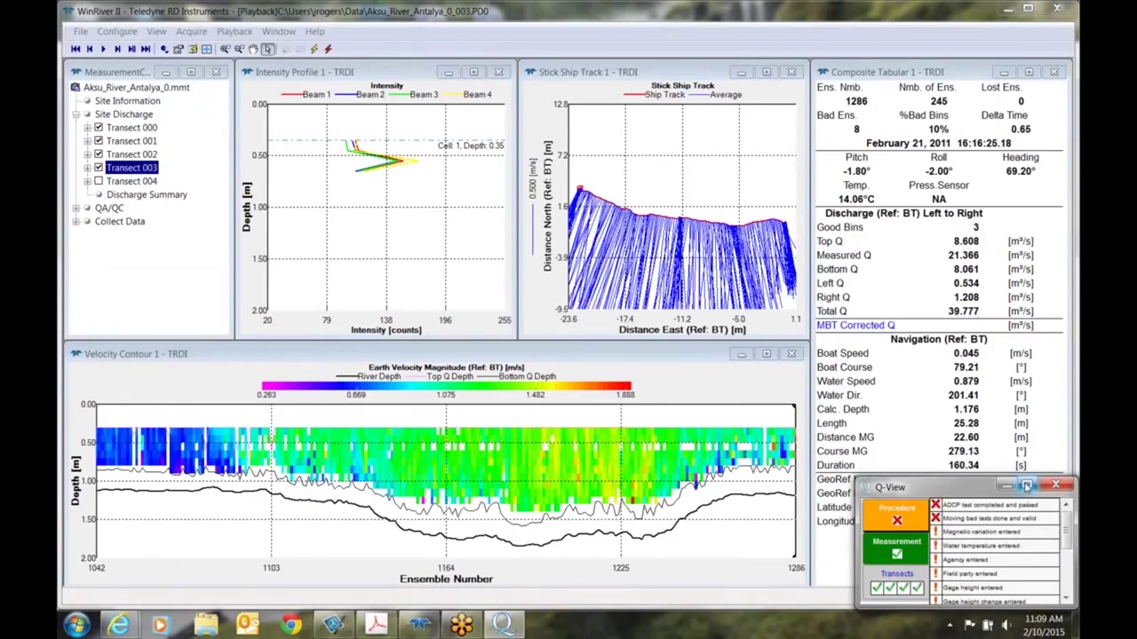
{"action": "left_click", "coordinate": [1026, 486]}
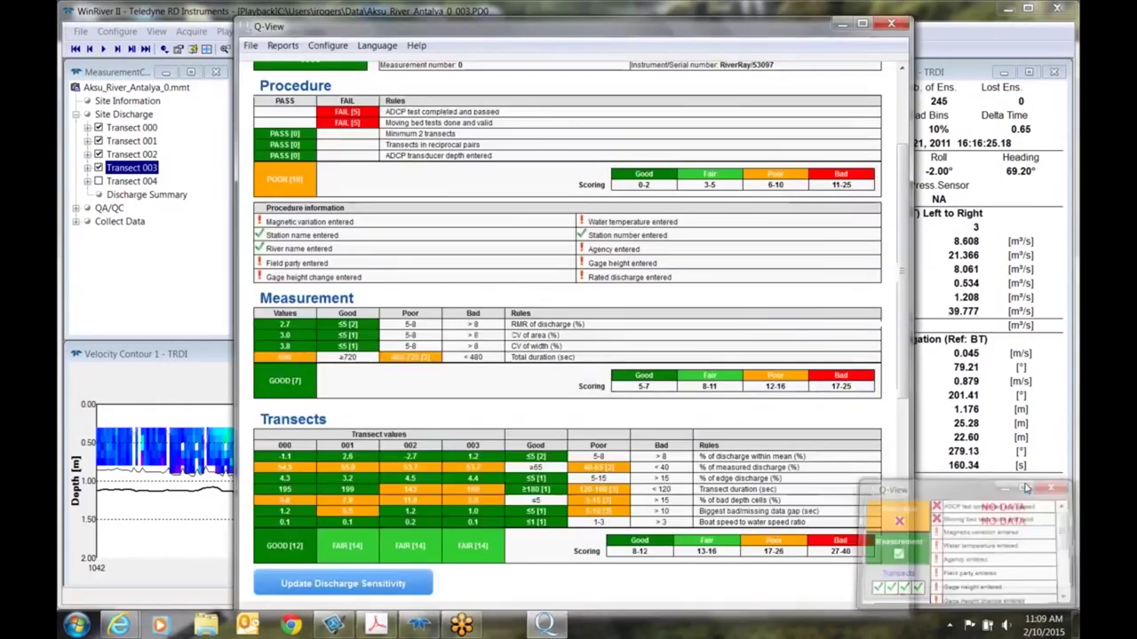
{"action": "left_click", "coordinate": [875, 17]}
{"action": "scroll", "coordinate": [583, 342], "scroll_direction": "down", "scroll_amount": 3}
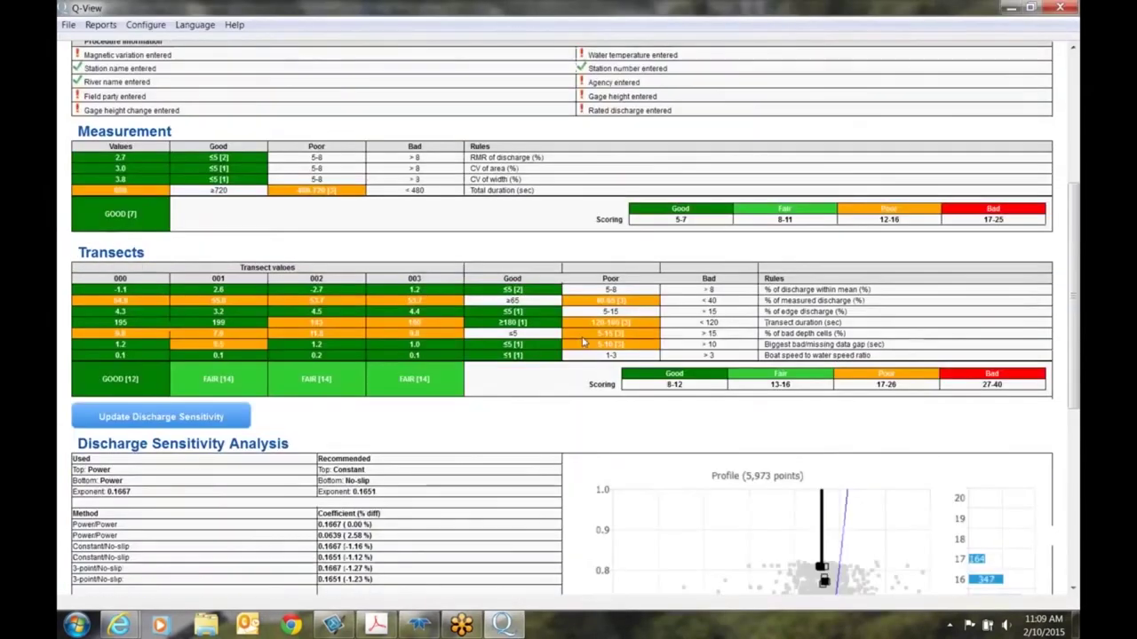
{"action": "scroll", "coordinate": [477, 432], "scroll_direction": "down", "scroll_amount": 3}
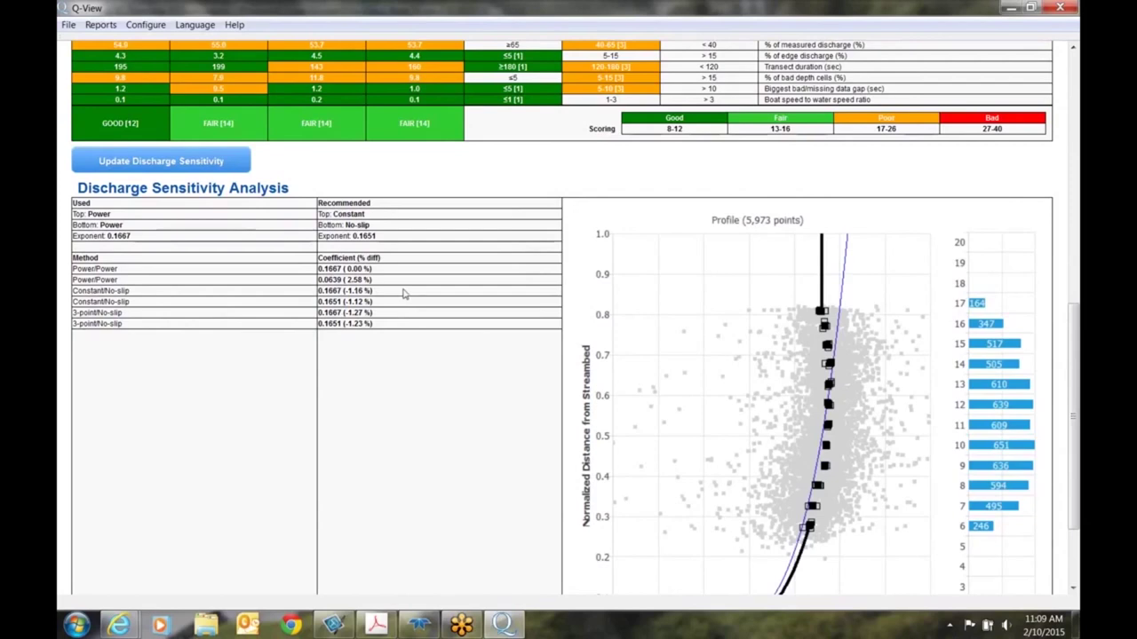
{"action": "left_click", "coordinate": [1009, 11]}
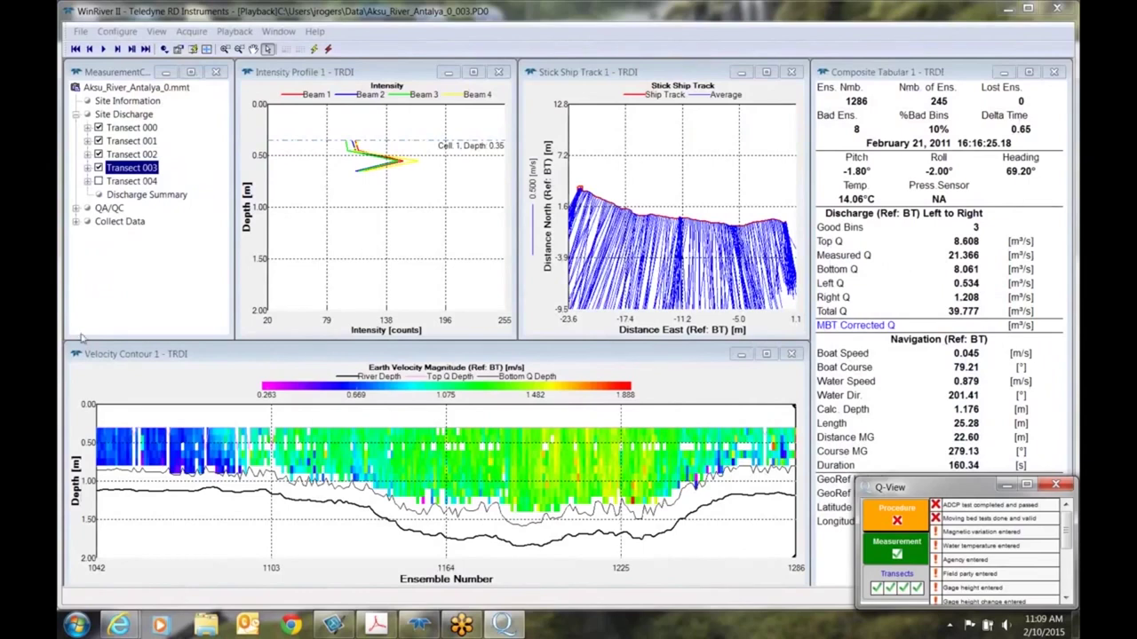
- In Transect 000's playback configuration, set the top discharge method to Constant and the bottom discharge method to No Slip
{"action": "left_click", "coordinate": [87, 128]}
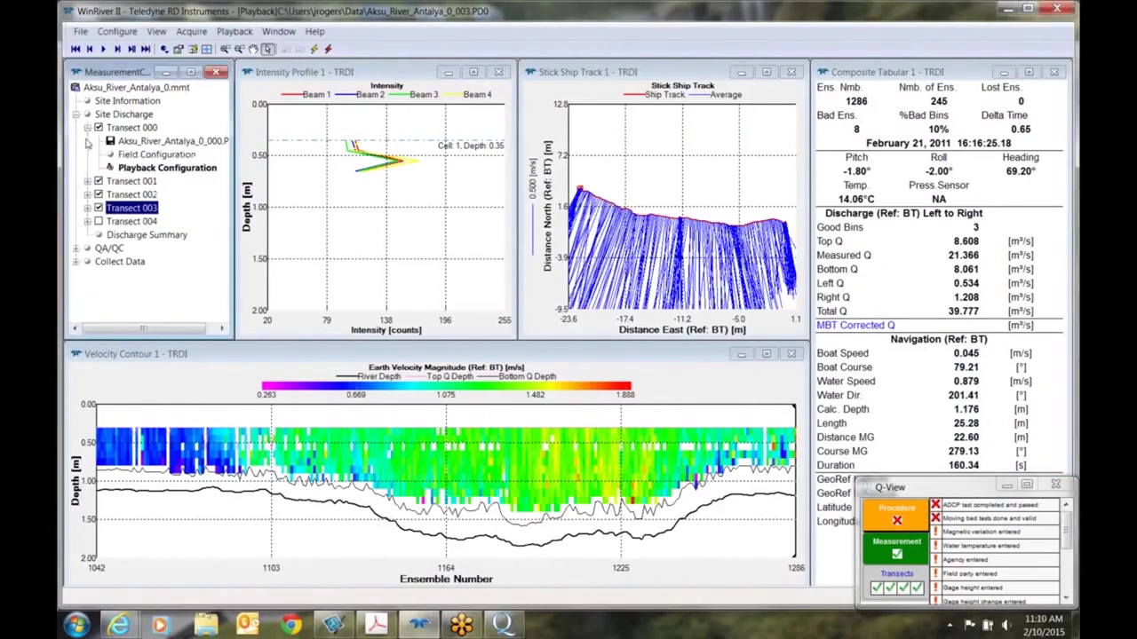
{"action": "double_click", "coordinate": [161, 174]}
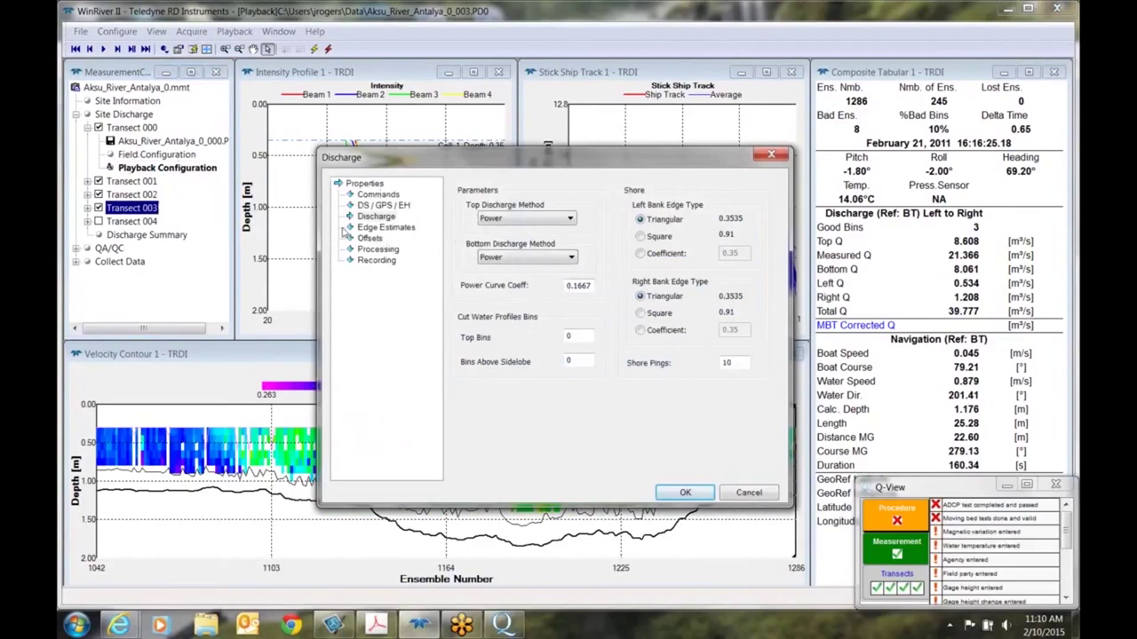
{"action": "left_click", "coordinate": [377, 218]}
{"action": "left_click", "coordinate": [573, 221]}
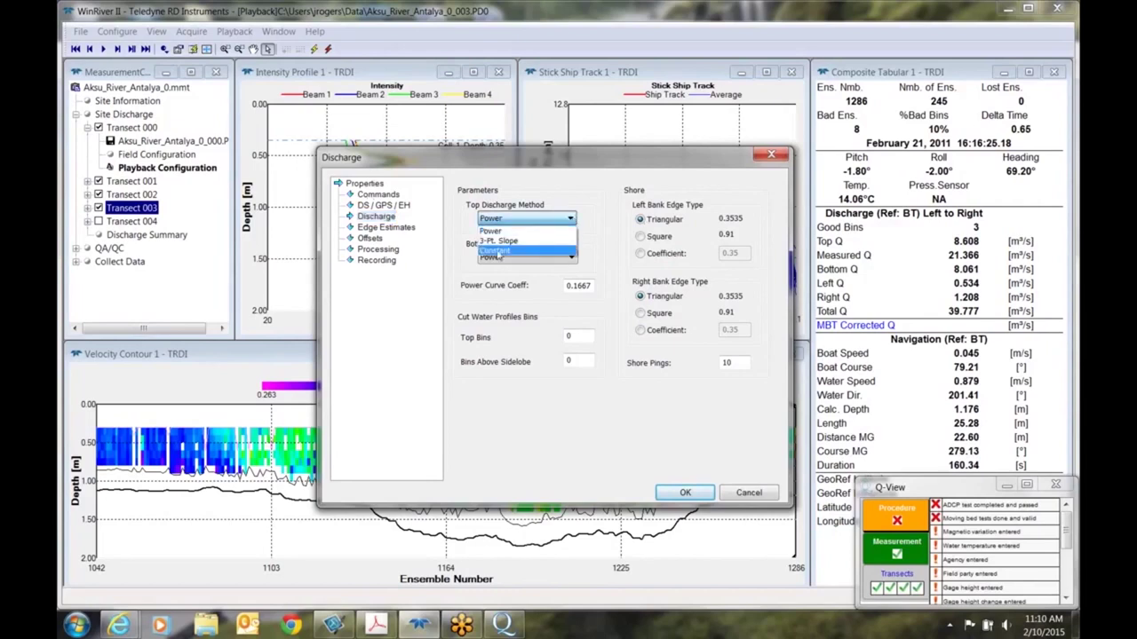
{"action": "left_click", "coordinate": [495, 252]}
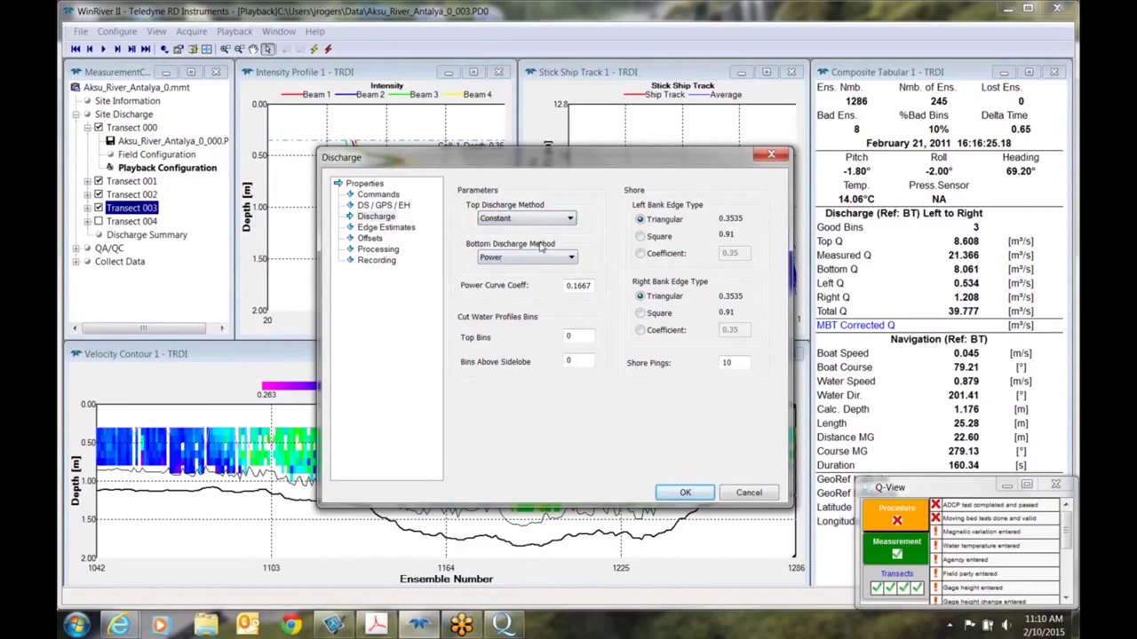
{"action": "left_click", "coordinate": [572, 258]}
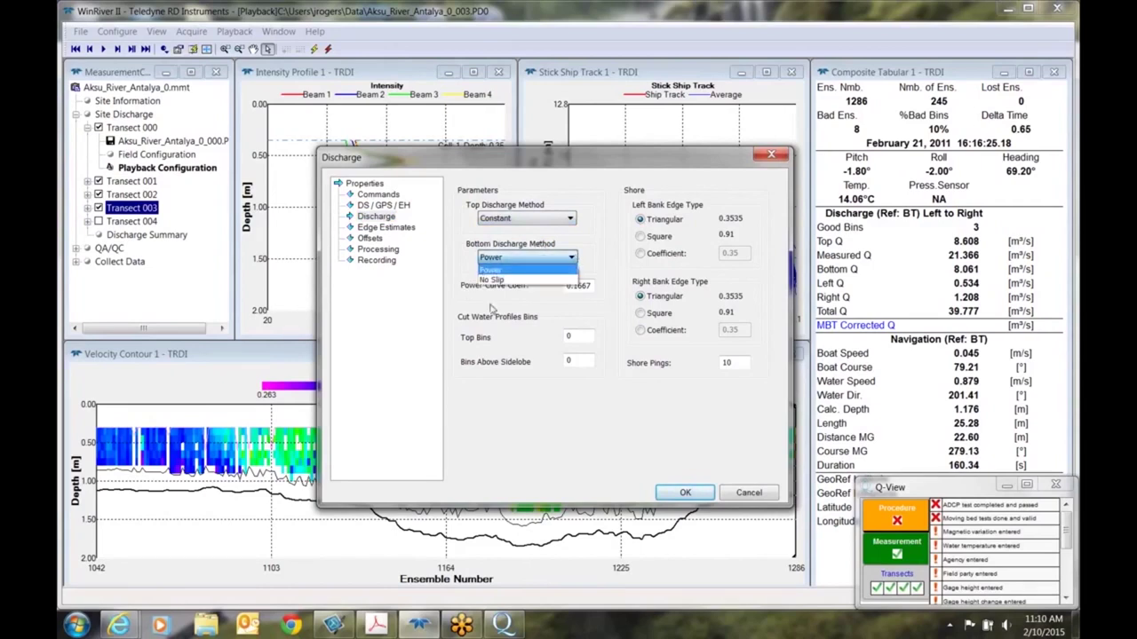
{"action": "left_click", "coordinate": [496, 281]}
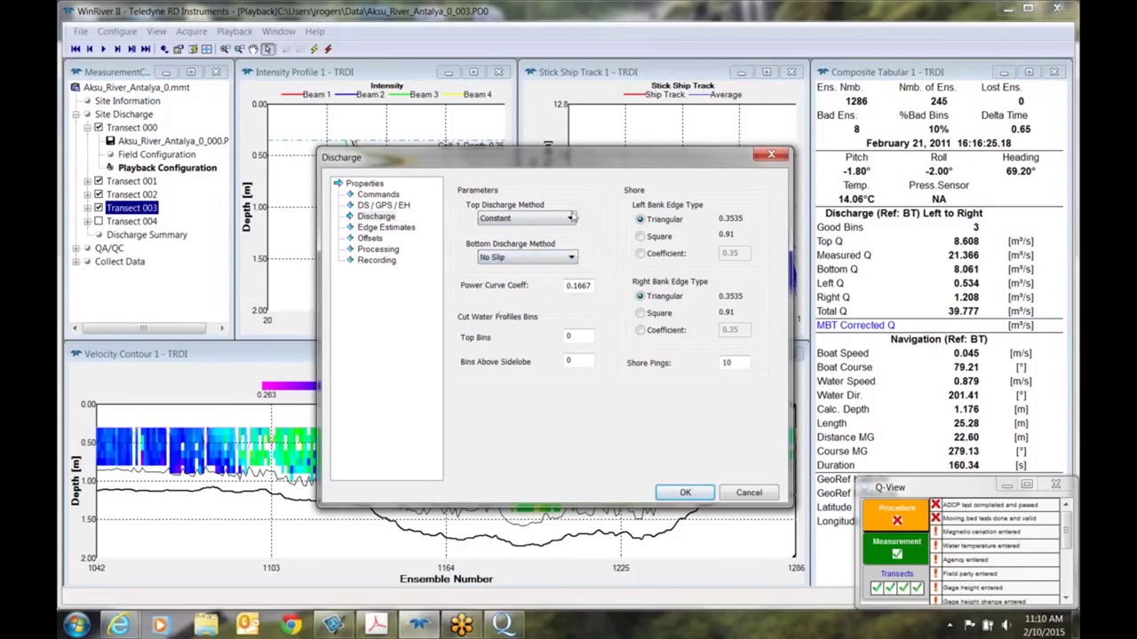
- Apply the top and bottom discharge methods to all checked active configurations and confirm the discharge settings
{"action": "right_click", "coordinate": [527, 204]}
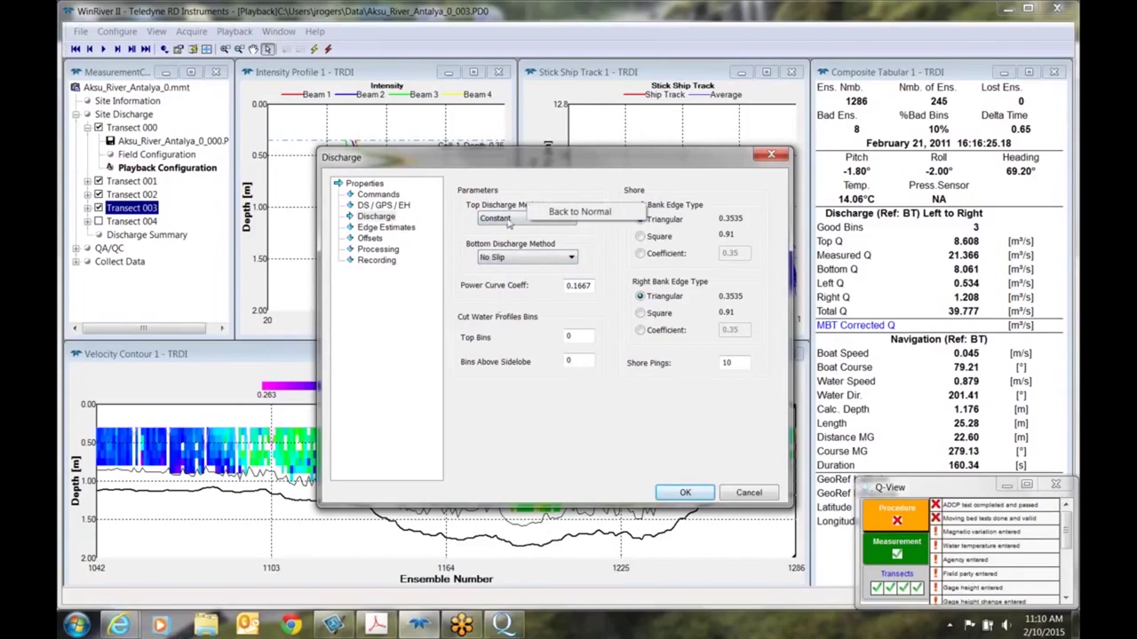
{"action": "right_click", "coordinate": [517, 235]}
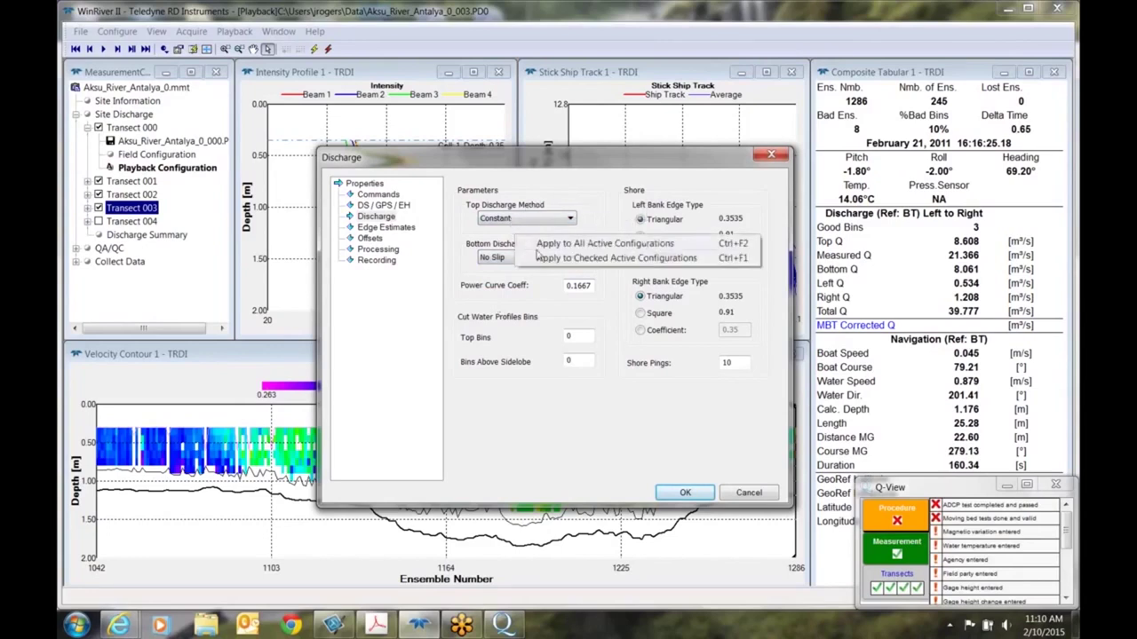
{"action": "left_click", "coordinate": [550, 262]}
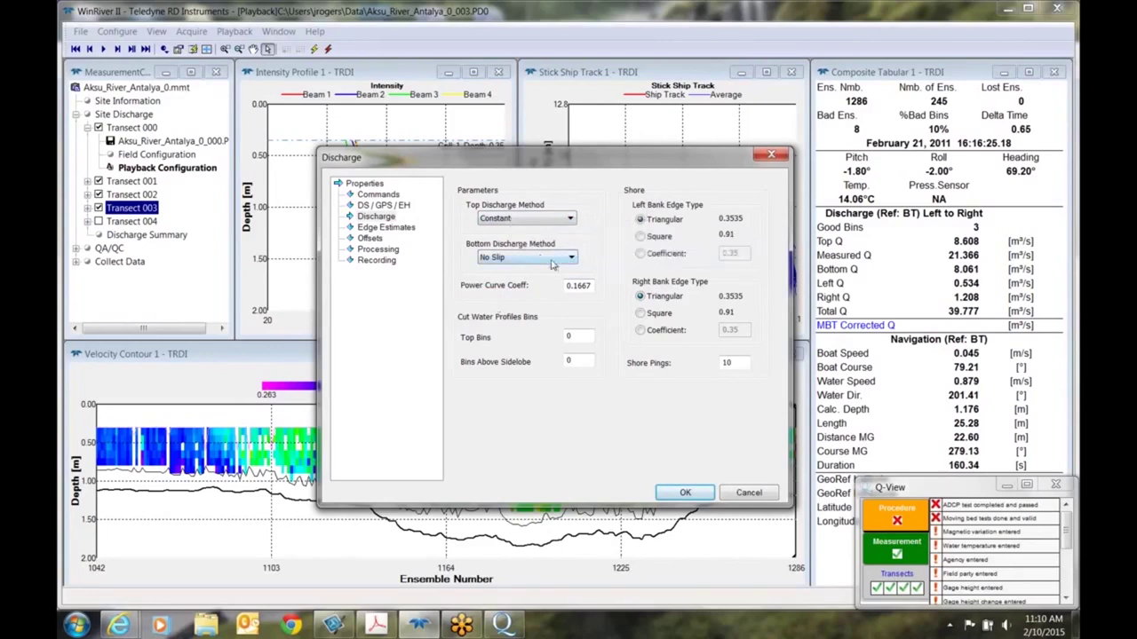
{"action": "right_click", "coordinate": [533, 278]}
{"action": "left_click", "coordinate": [568, 299]}
{"action": "left_click", "coordinate": [685, 495]}
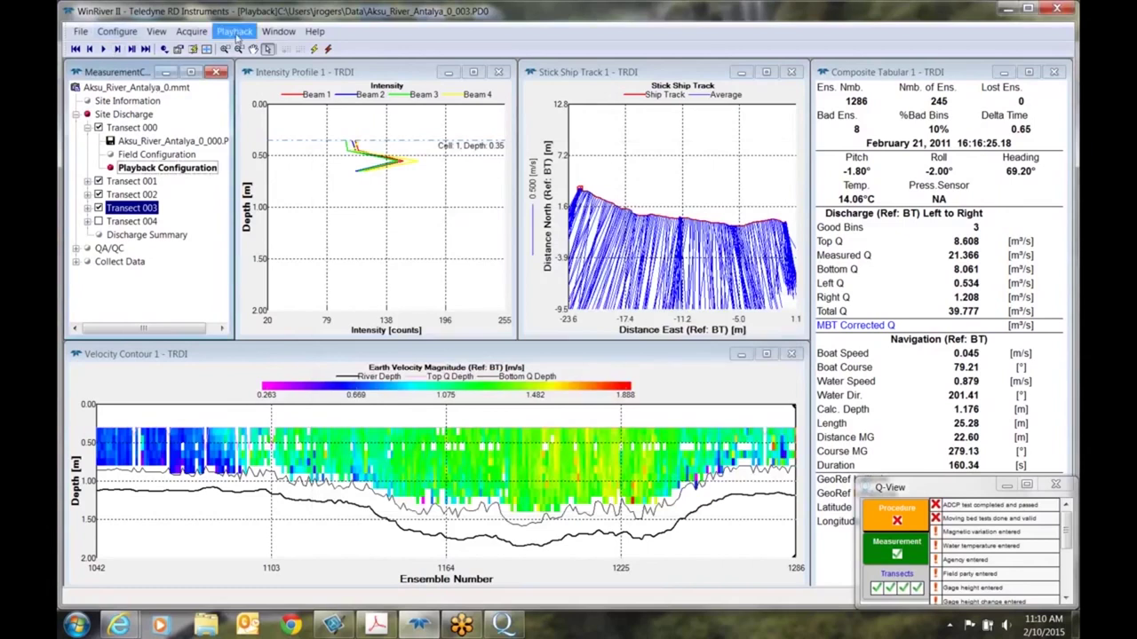
- Reprocess the checked transects and reopen the updated Q-View report at full screen
{"action": "left_click", "coordinate": [236, 34]}
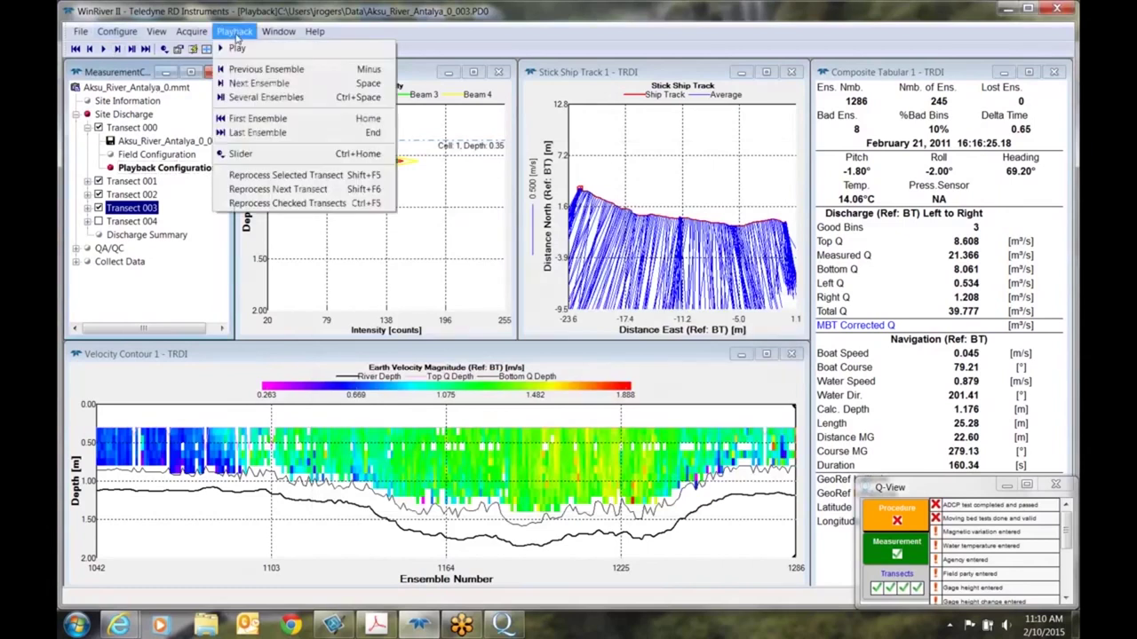
{"action": "left_click", "coordinate": [251, 203]}
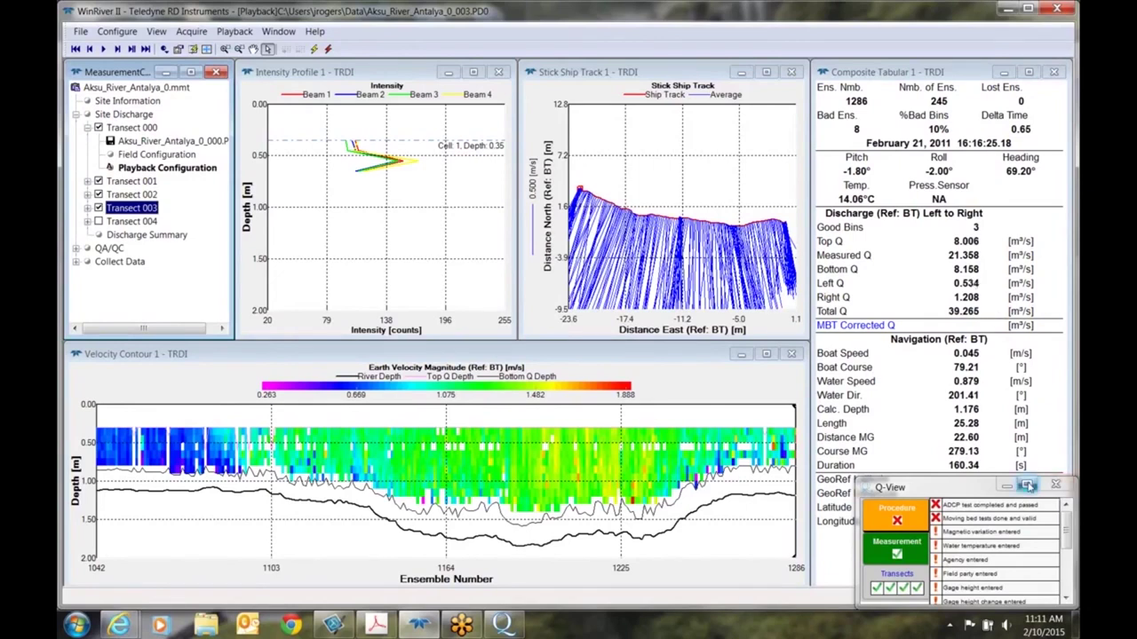
{"action": "left_click", "coordinate": [1028, 485]}
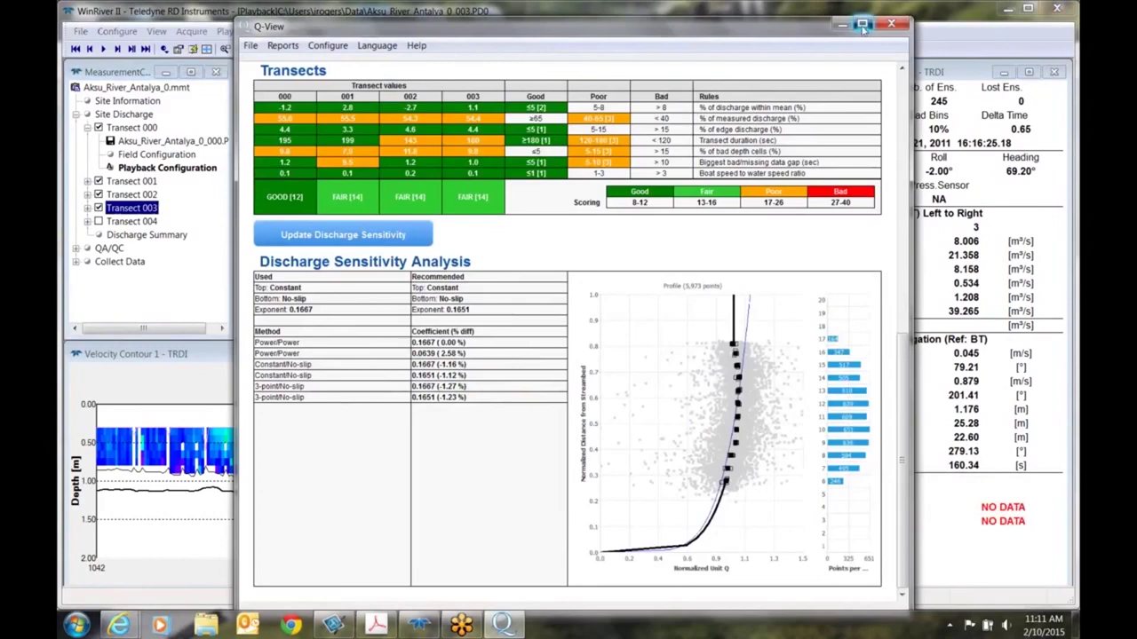
{"action": "left_click", "coordinate": [862, 25]}
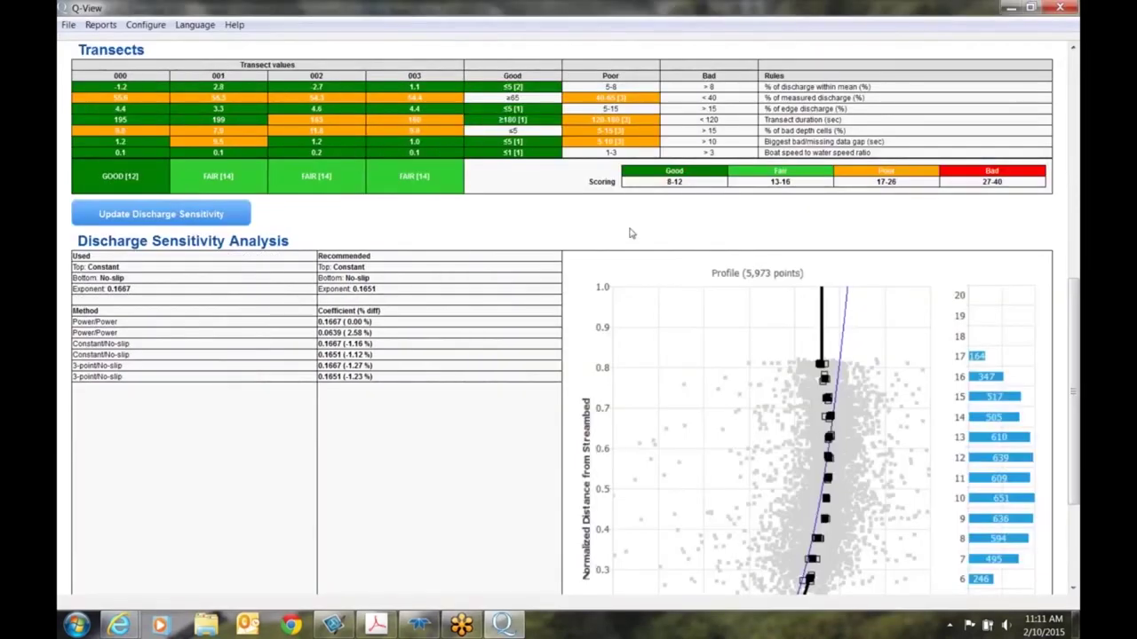